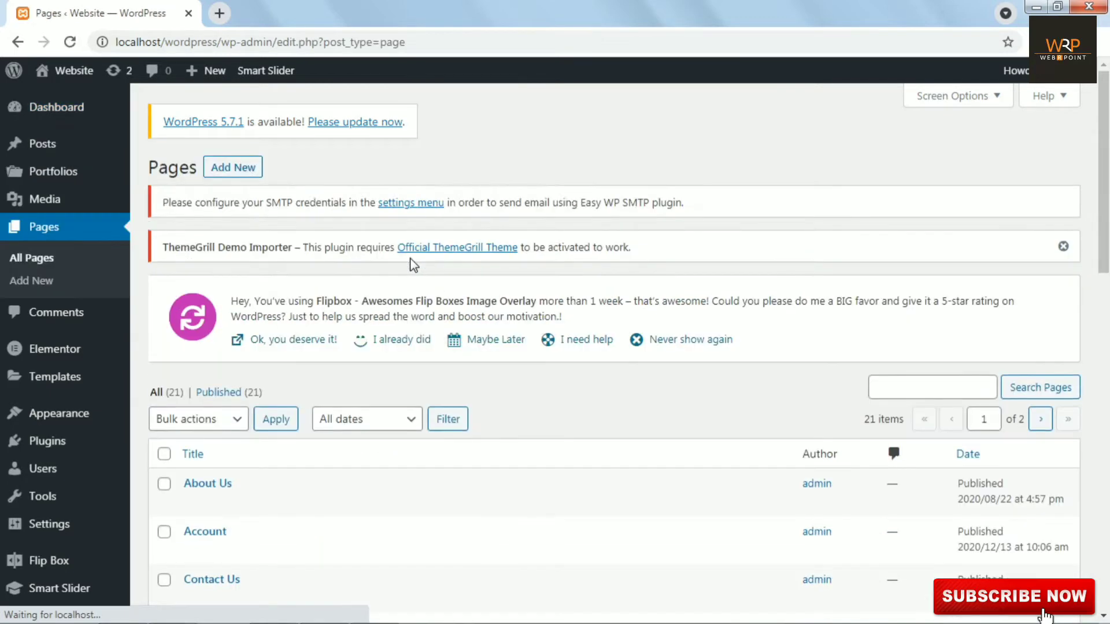
Open the Test page from the pages list for editing with Elementor.
{"action": "left_click_drag", "start_coordinate": [1105, 186], "coordinate": [1107, 482]}
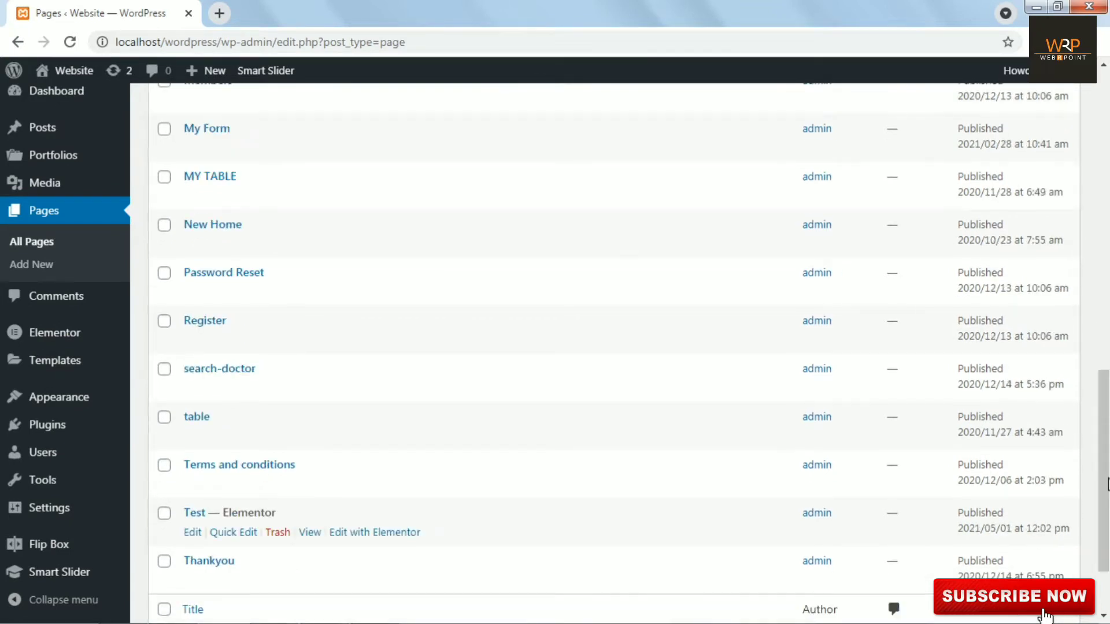
{"action": "mouse_move", "coordinate": [248, 526]}
{"action": "left_click", "coordinate": [371, 532]}
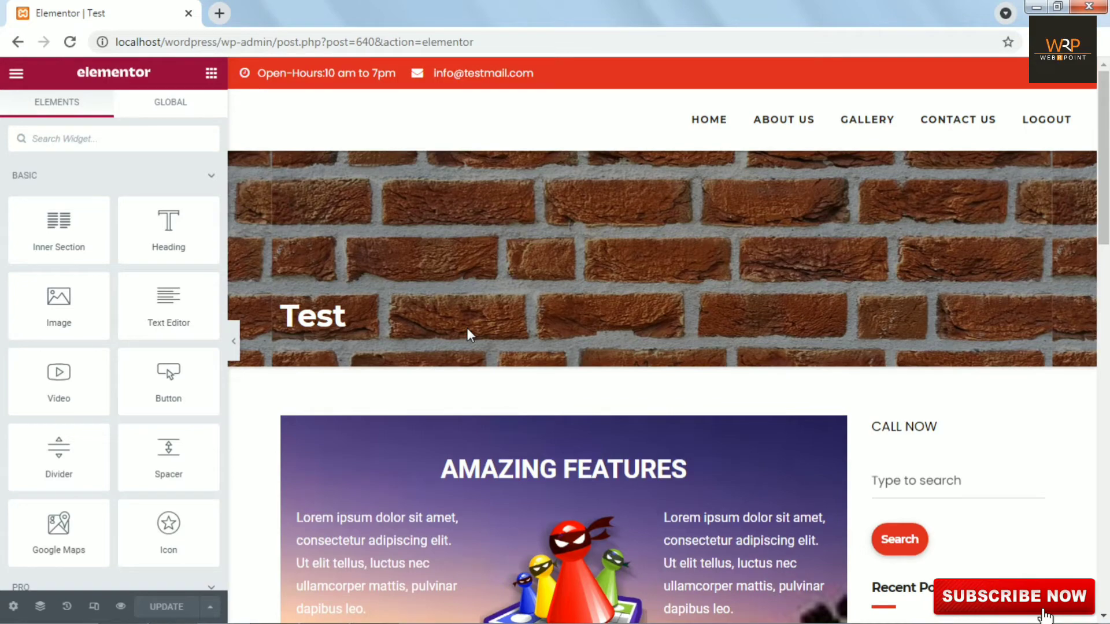
Save the whole Amazing Features section to the library as a template named "amazing features" and close the library.
{"action": "left_click_drag", "start_coordinate": [1105, 160], "coordinate": [1106, 253]}
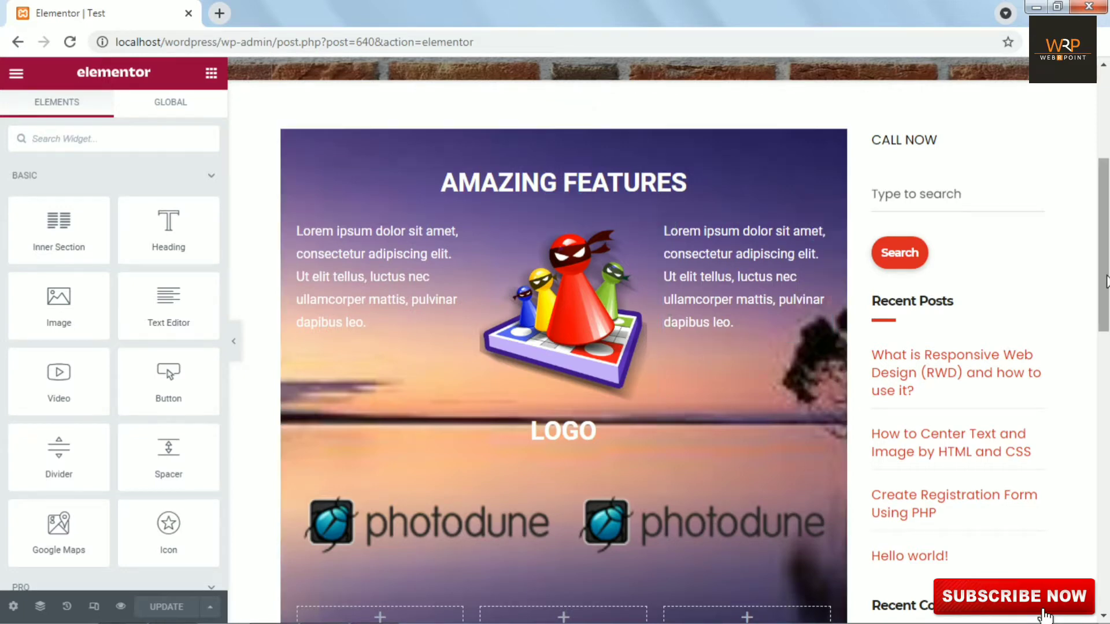
{"action": "mouse_move", "coordinate": [1108, 273]}
{"action": "left_mouse_down"}
{"action": "mouse_move", "coordinate": [1107, 328]}
{"action": "mouse_move", "coordinate": [1106, 275]}
{"action": "left_mouse_up"}
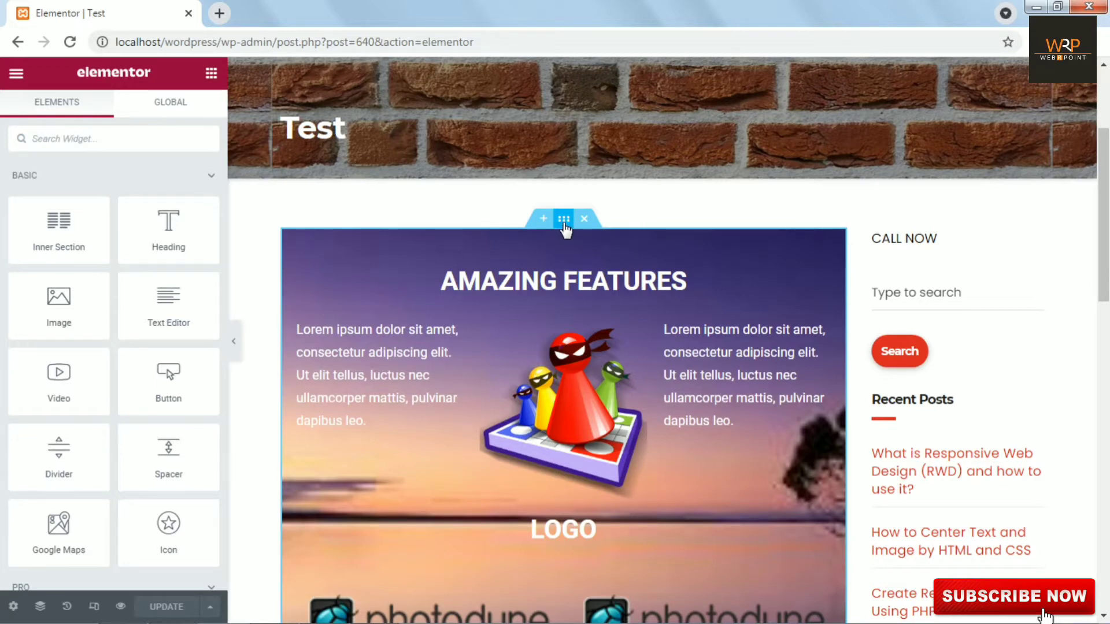
{"action": "right_click", "coordinate": [565, 229]}
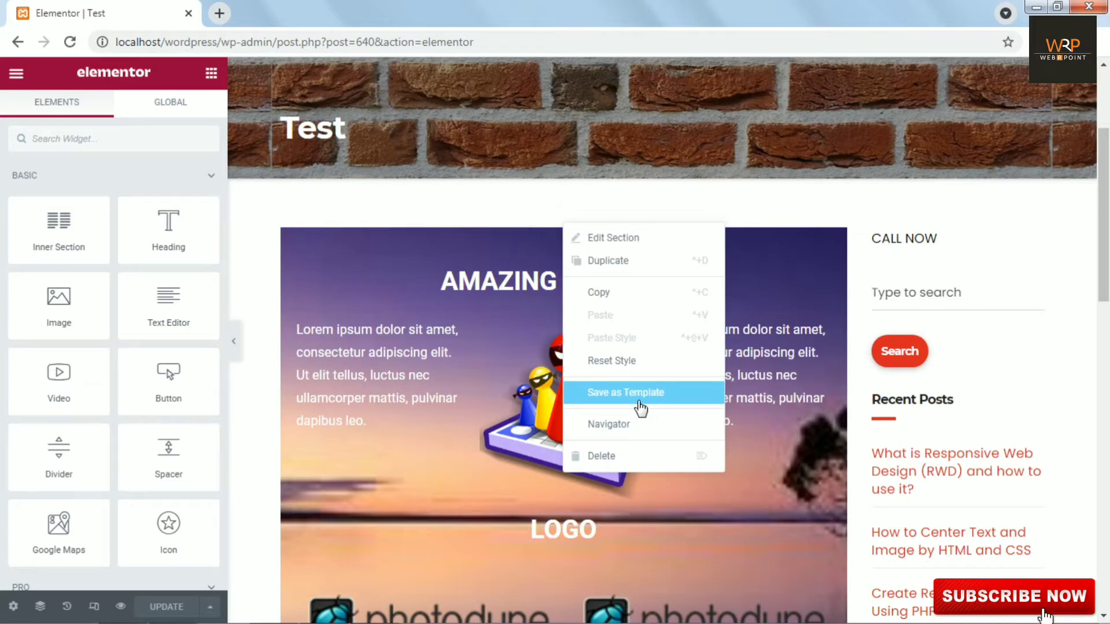
{"action": "left_click", "coordinate": [601, 410]}
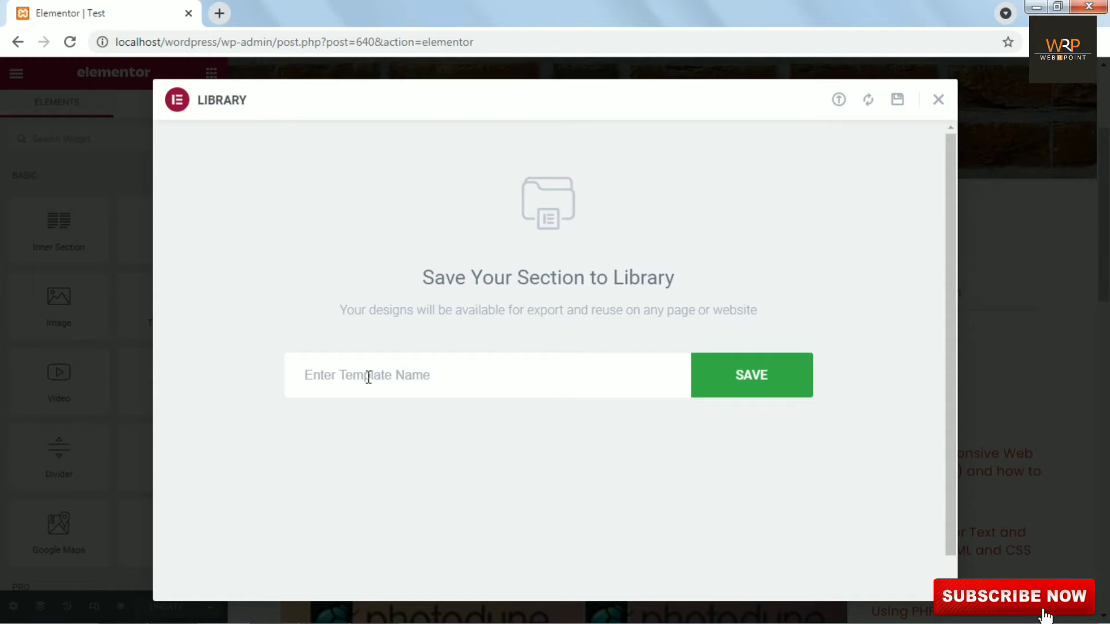
{"action": "type", "text": "amazing features"}
{"action": "left_click", "coordinate": [761, 386]}
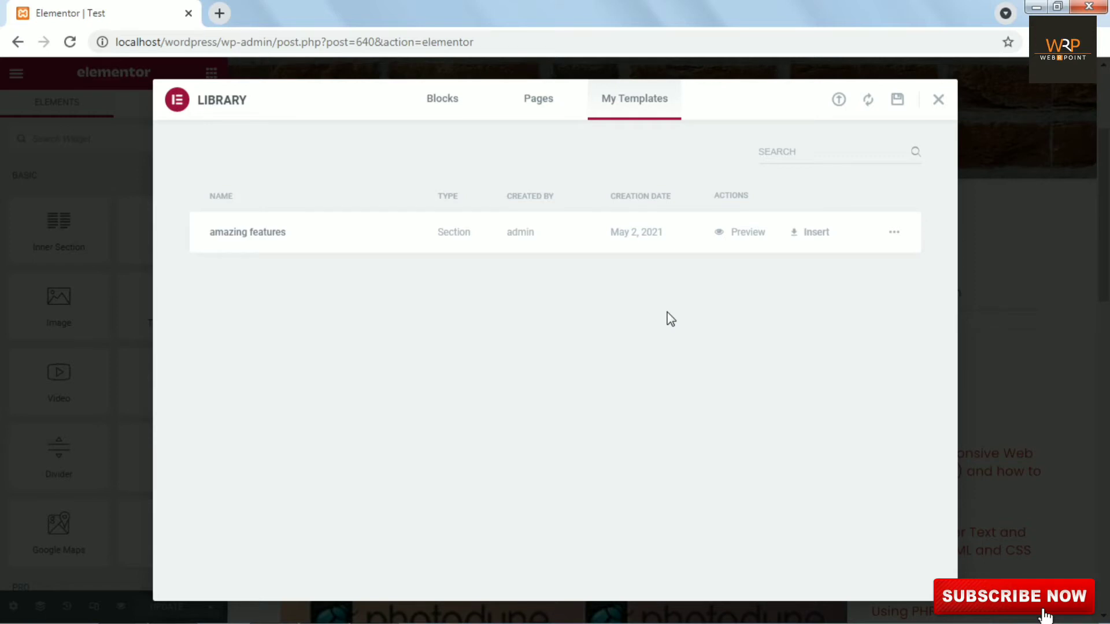
{"action": "left_click", "coordinate": [938, 100]}
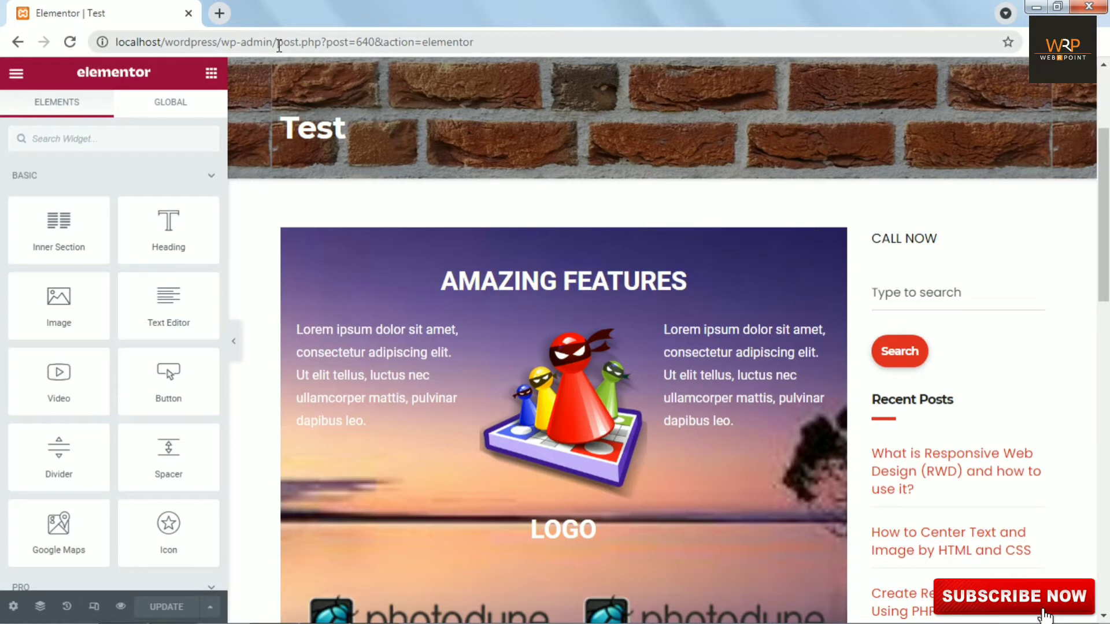
Go to the WordPress dashboard by shortening the page address to localhost/wordpress/wp-admin/.
{"action": "left_click_drag", "start_coordinate": [278, 46], "coordinate": [333, 46]}
{"action": "left_click_drag", "start_coordinate": [489, 44], "coordinate": [483, 45]}
{"action": "left_click", "coordinate": [332, 38]}
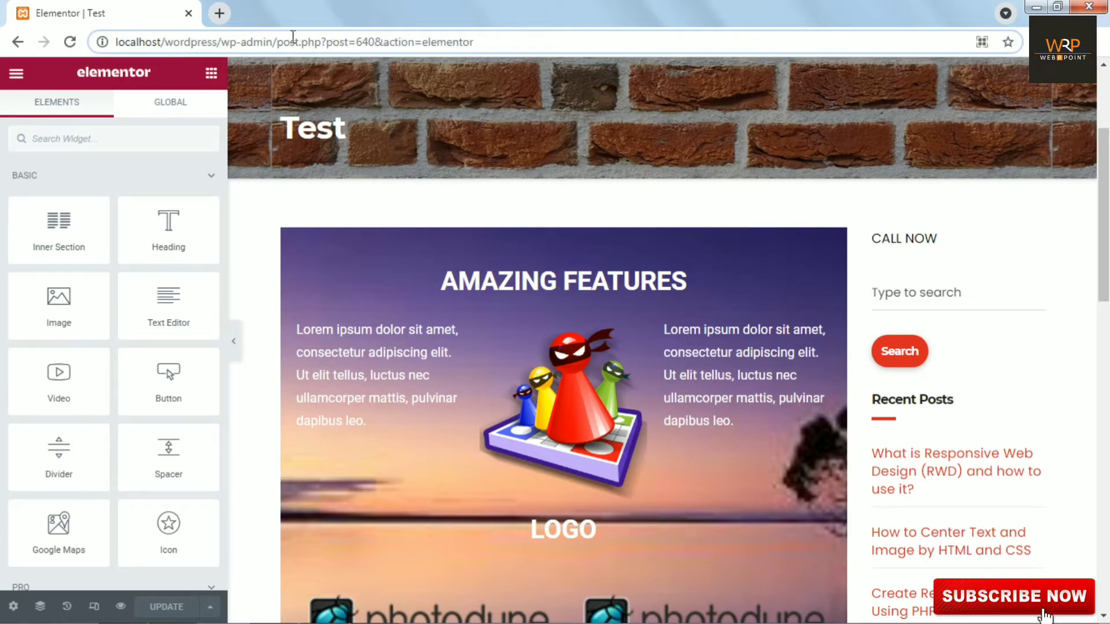
{"action": "left_click_drag", "start_coordinate": [280, 42], "coordinate": [529, 64]}
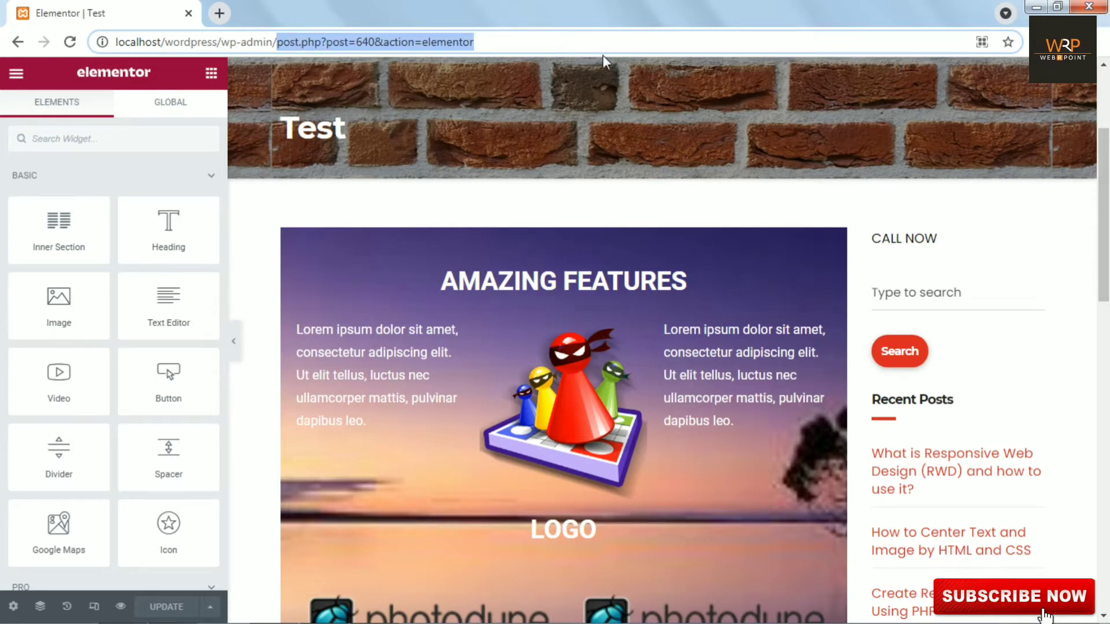
{"action": "key", "text": "BackSpace"}
{"action": "key", "text": "Return"}
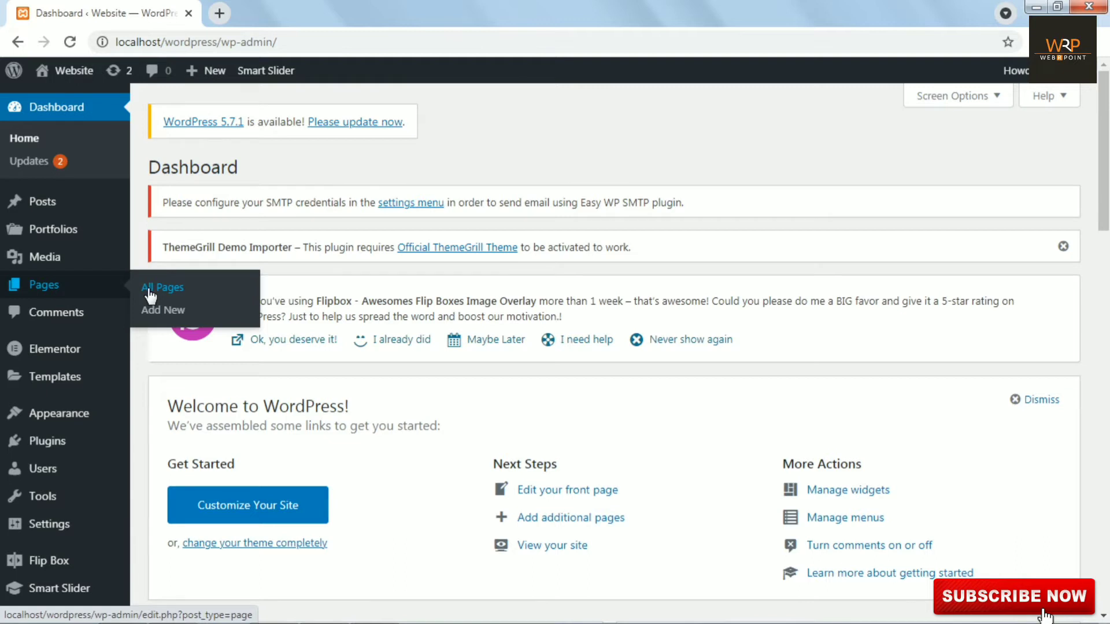
Start a new page in a separate browser tab and dismiss the block editor's welcome guide.
{"action": "right_click", "coordinate": [159, 313]}
{"action": "key", "text": "Escape"}
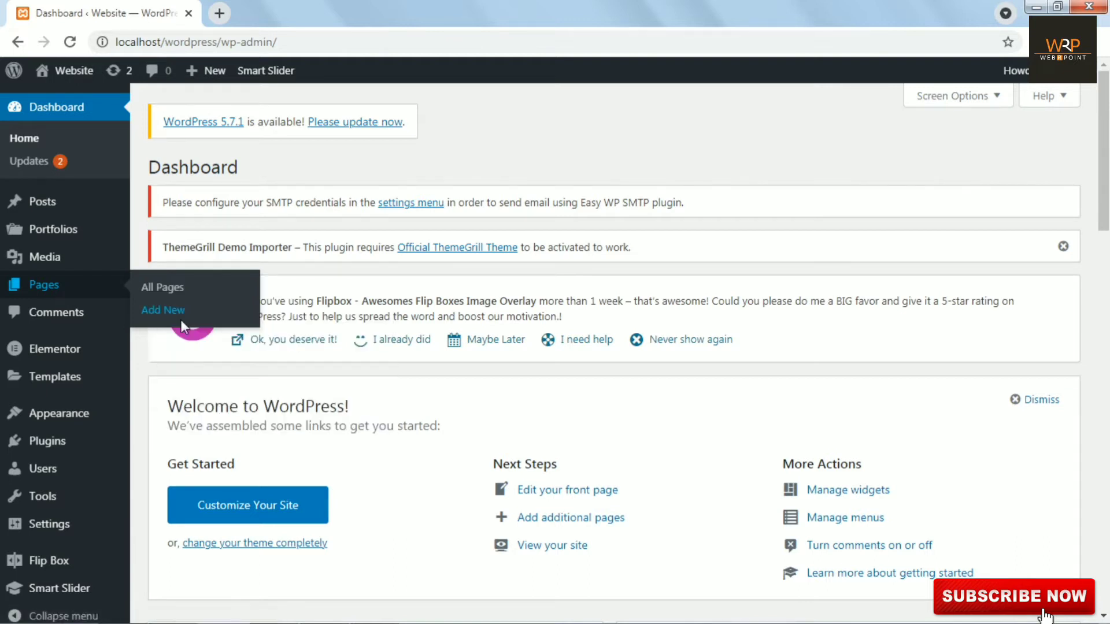
{"action": "middle_click", "coordinate": [181, 320]}
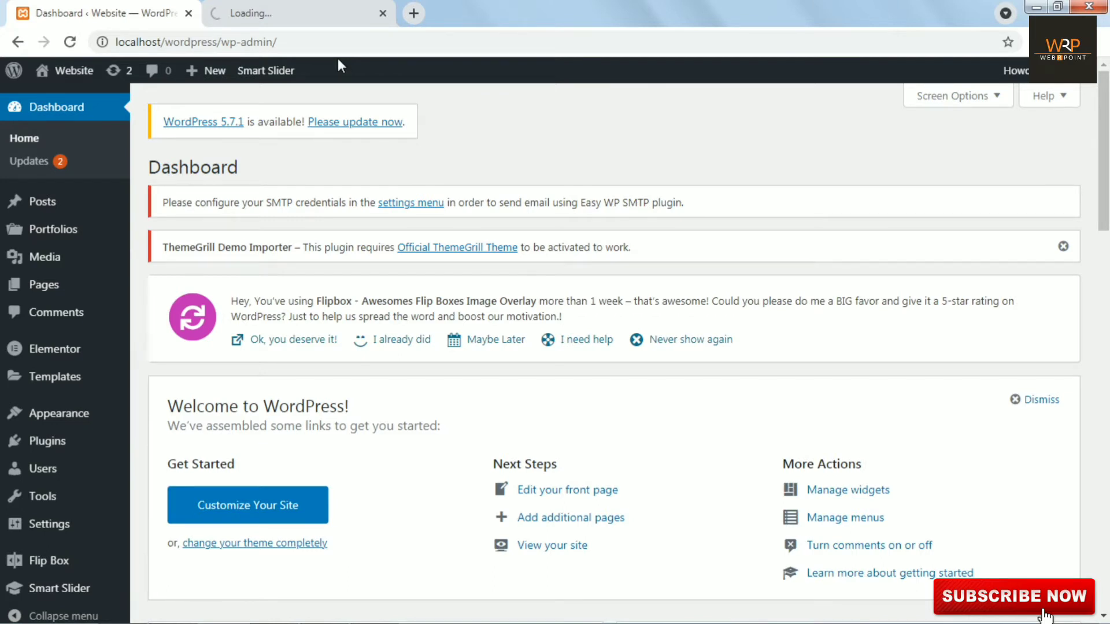
{"action": "left_click", "coordinate": [318, 14]}
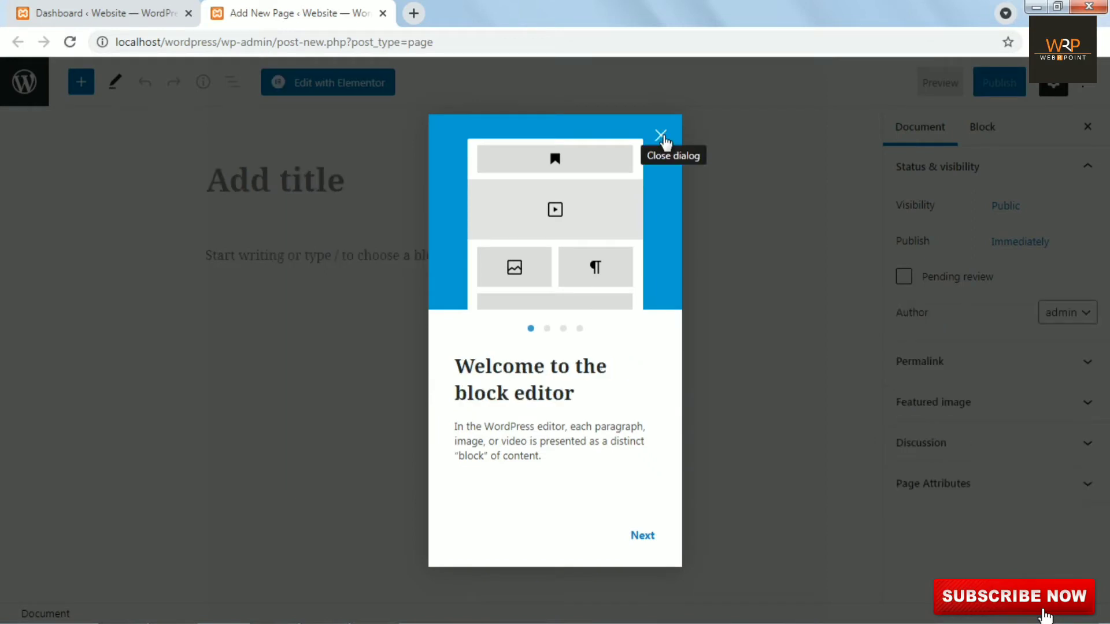
{"action": "left_click", "coordinate": [662, 137]}
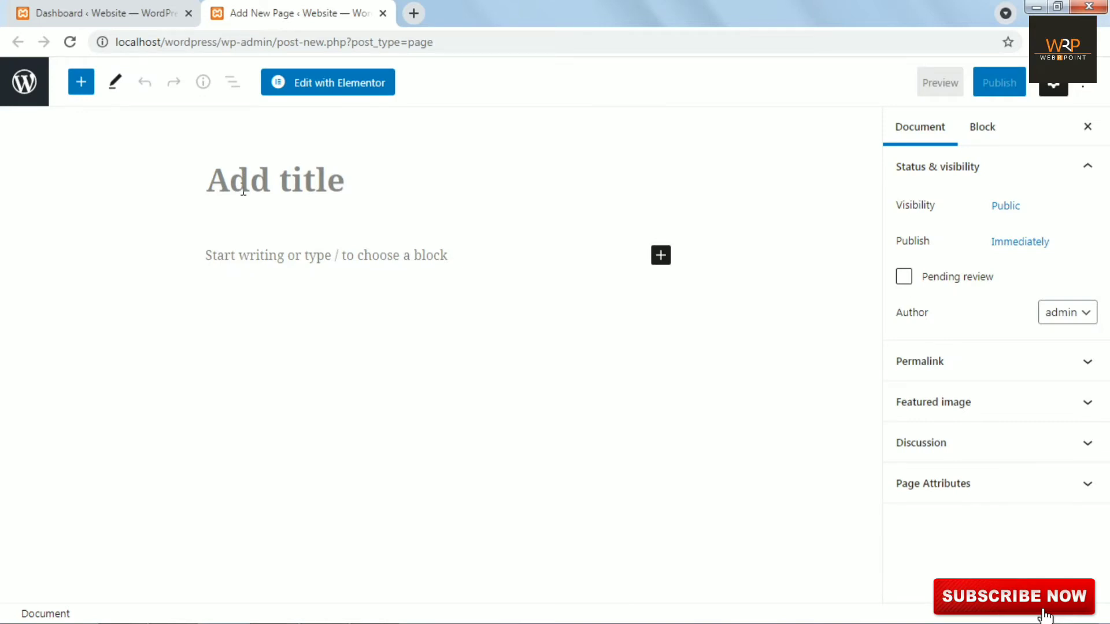
Title the page "New page" and open it for editing with Elementor.
{"action": "type", "text": "New pag"}
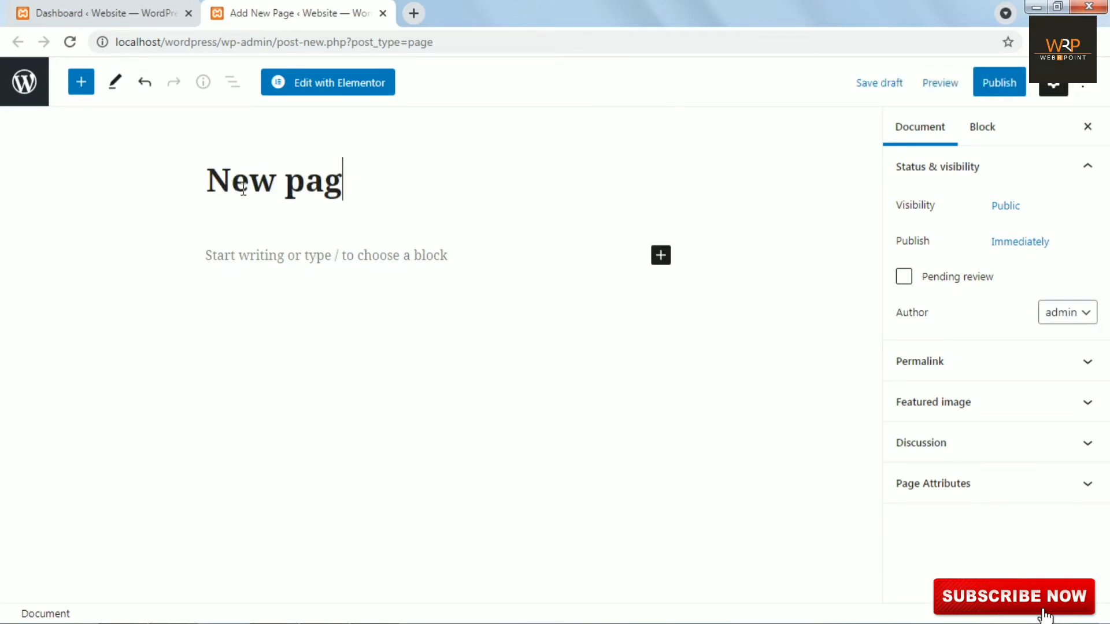
{"action": "type", "text": "e"}
{"action": "left_click", "coordinate": [332, 86]}
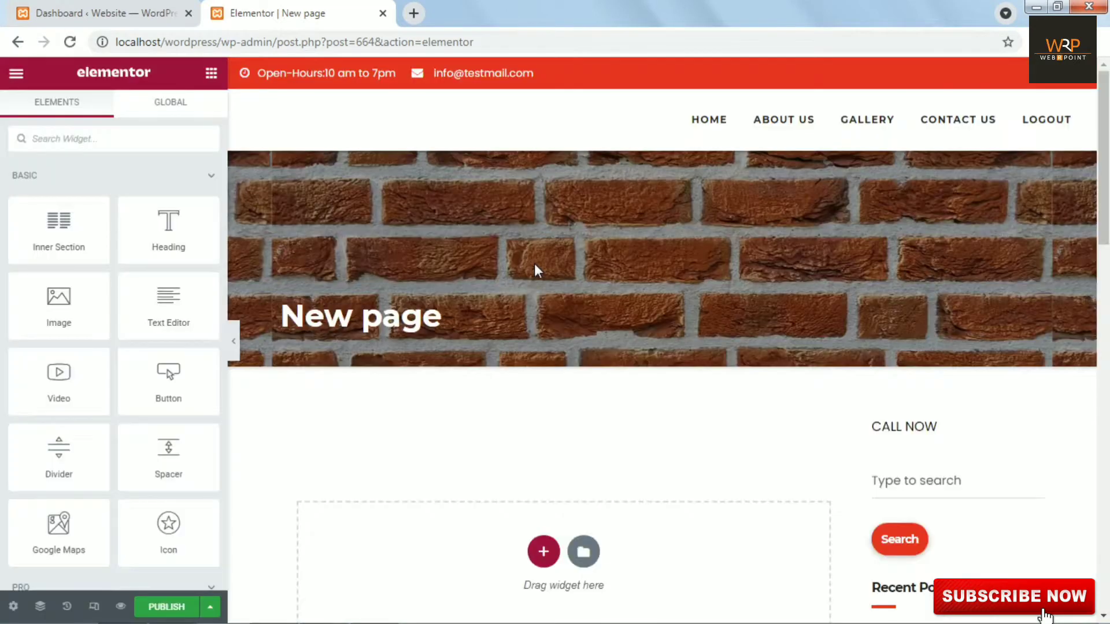
Insert the saved "amazing features" template into the empty page, importing its document settings too.
{"action": "scroll", "coordinate": [1108, 185], "scroll_direction": "down", "scroll_amount": 1}
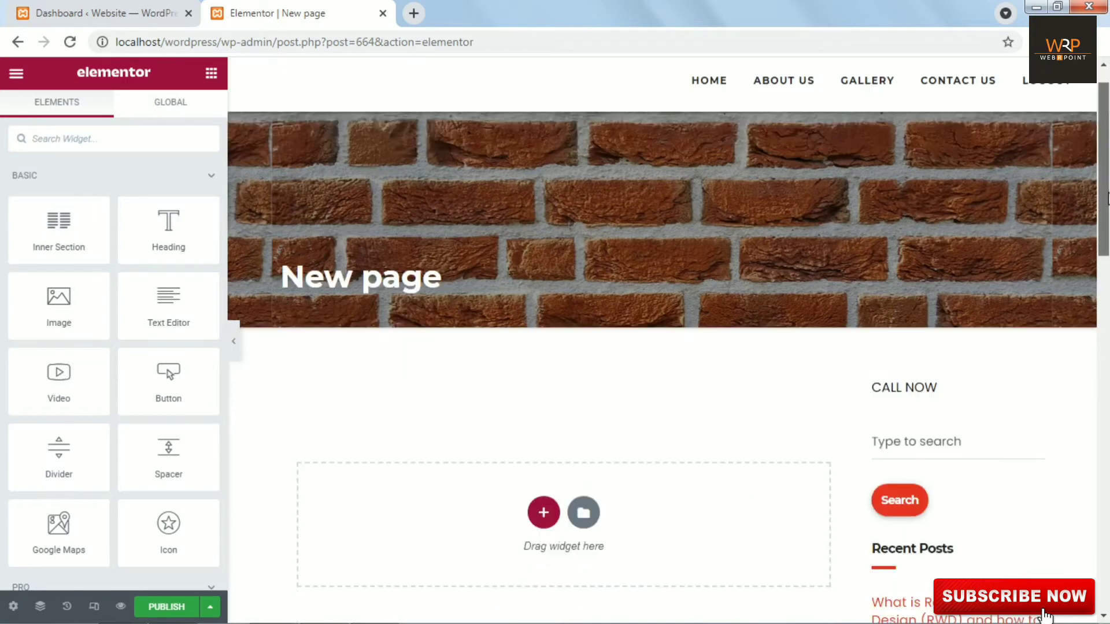
{"action": "scroll", "coordinate": [1108, 200], "scroll_direction": "down", "scroll_amount": 2}
{"action": "scroll", "coordinate": [668, 369], "scroll_direction": "down", "scroll_amount": 1}
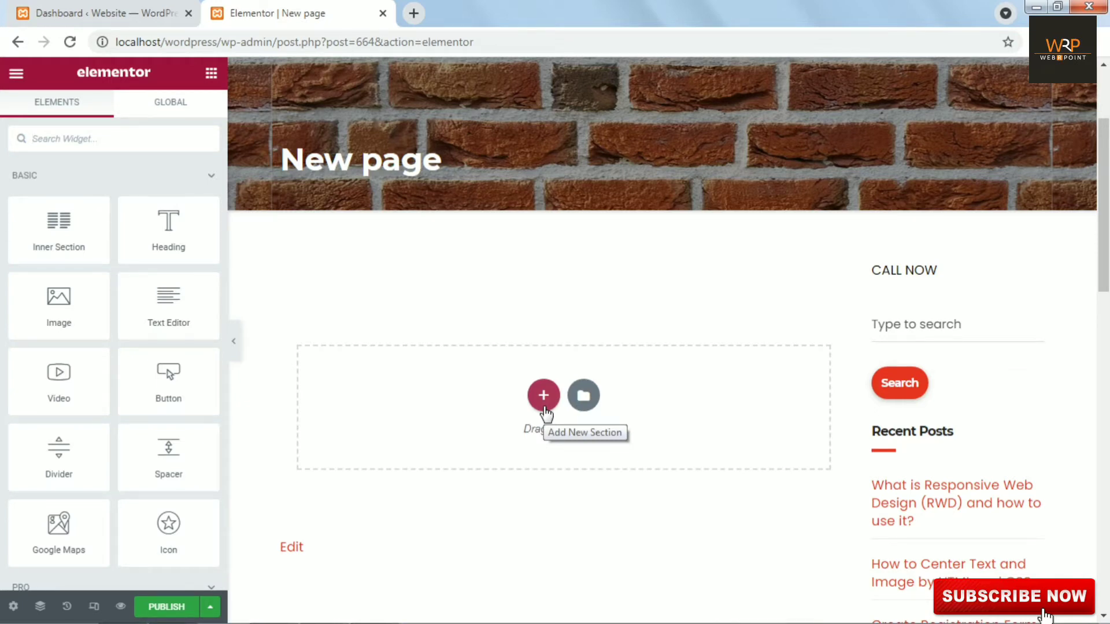
{"action": "left_click", "coordinate": [584, 396]}
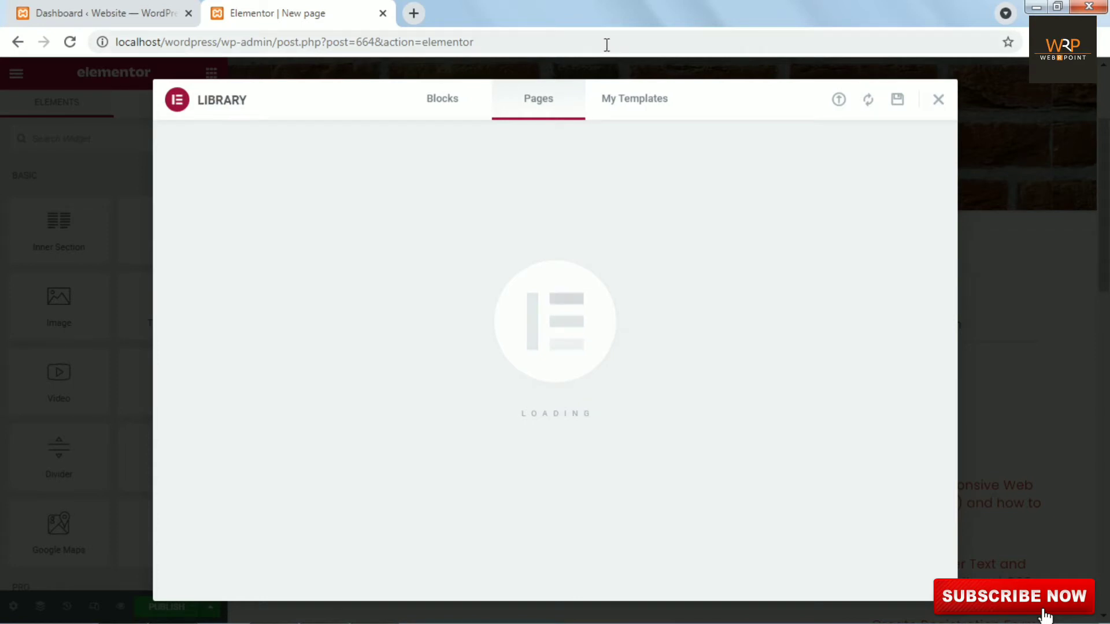
{"action": "left_click", "coordinate": [634, 106]}
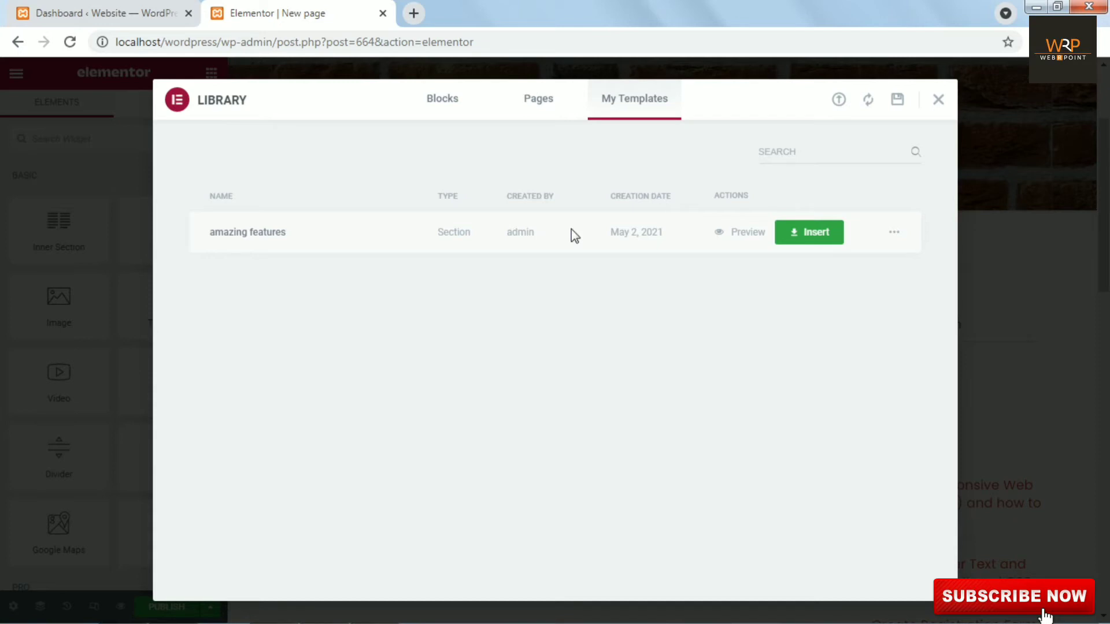
{"action": "left_click", "coordinate": [813, 244]}
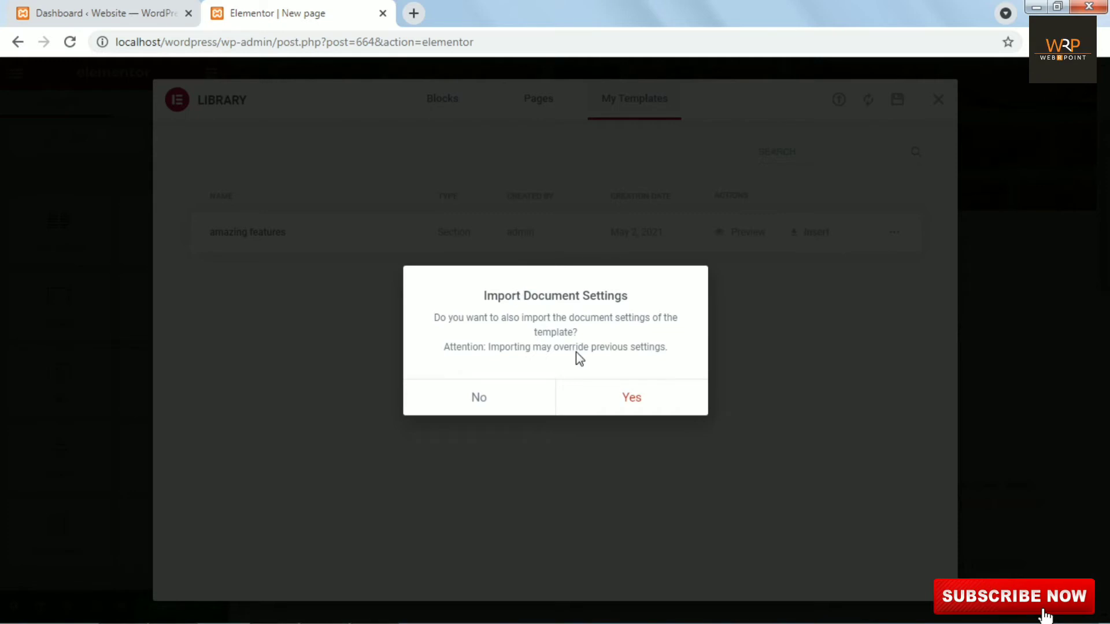
{"action": "left_click", "coordinate": [600, 405]}
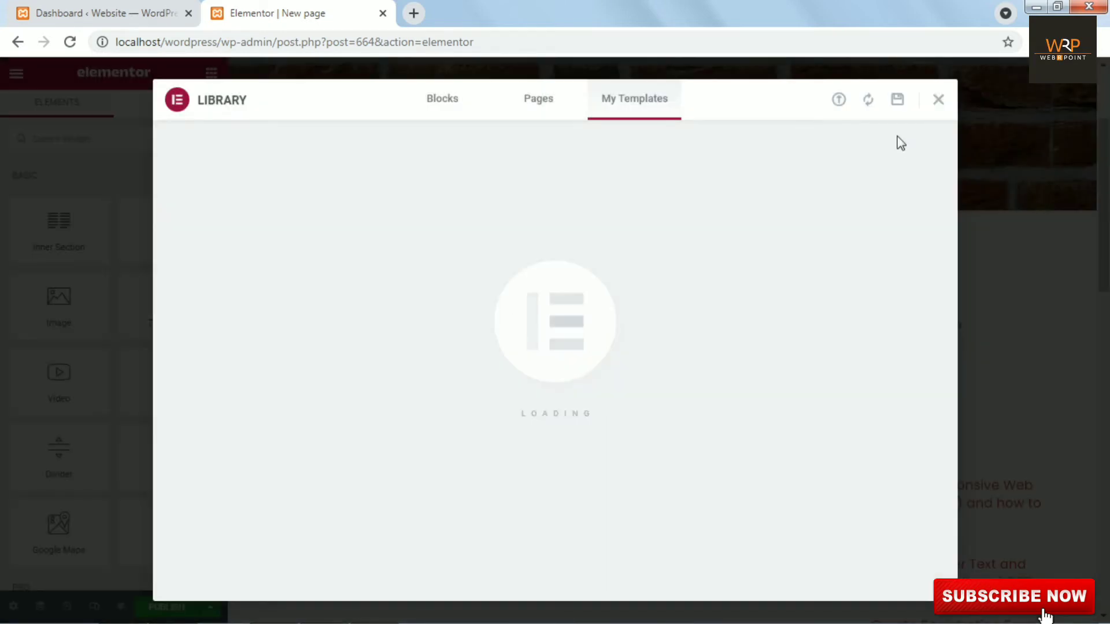
{"action": "left_click", "coordinate": [938, 103]}
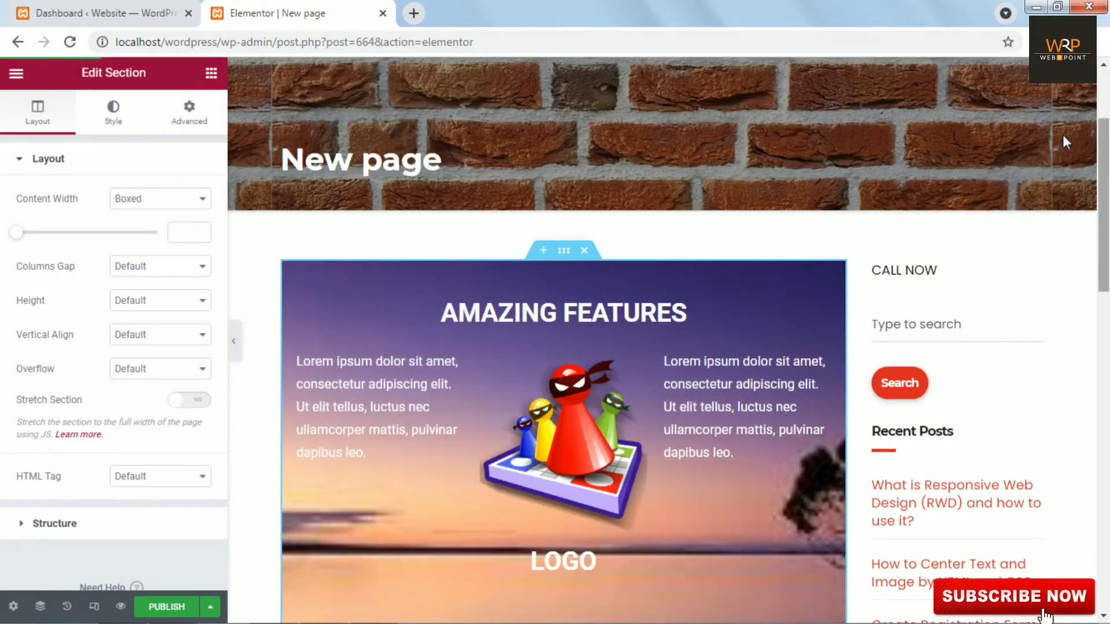
Publish the new page with the inserted section and open its live version in a new tab.
{"action": "left_click_drag", "start_coordinate": [1104, 142], "coordinate": [1107, 217]}
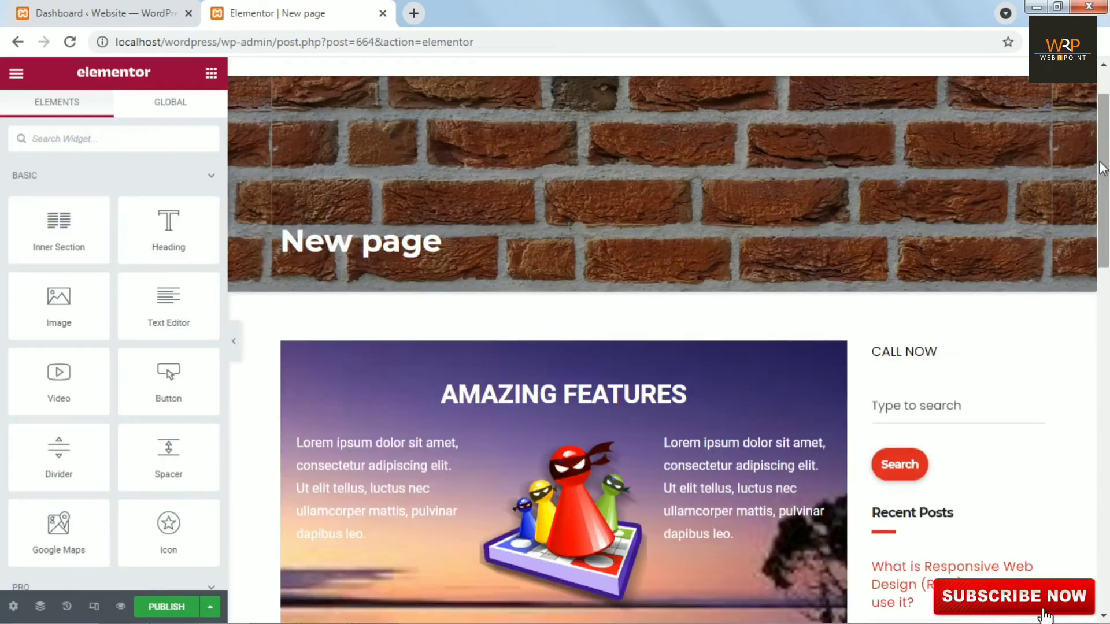
{"action": "left_click_drag", "start_coordinate": [1102, 168], "coordinate": [1106, 194]}
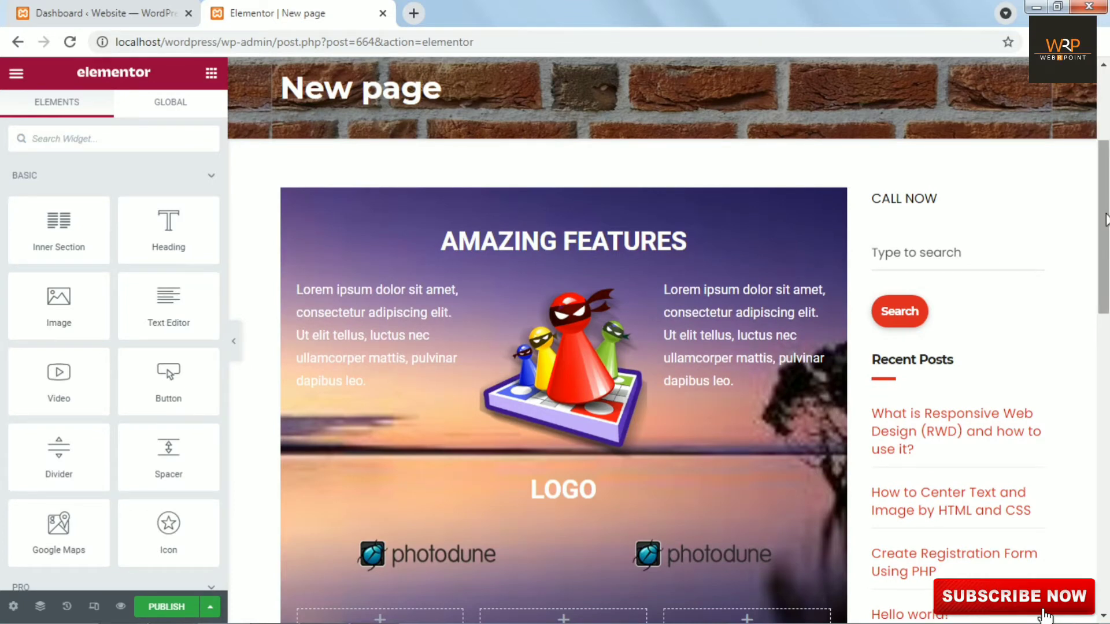
{"action": "left_click_drag", "start_coordinate": [1106, 246], "coordinate": [1106, 242]}
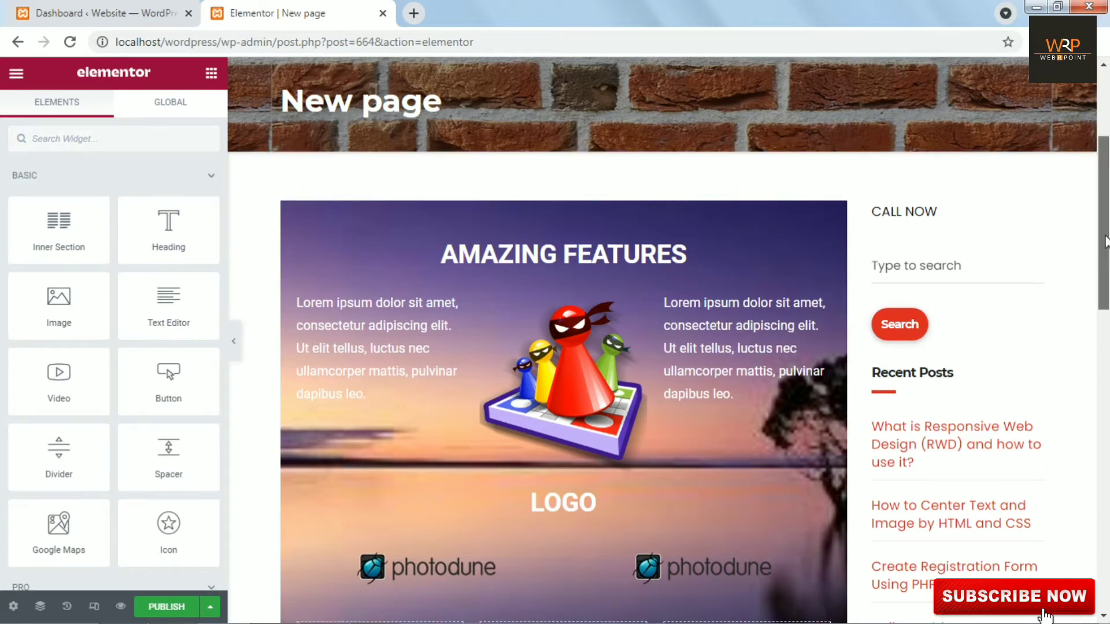
{"action": "scroll", "coordinate": [894, 204], "scroll_direction": "down", "scroll_amount": 1}
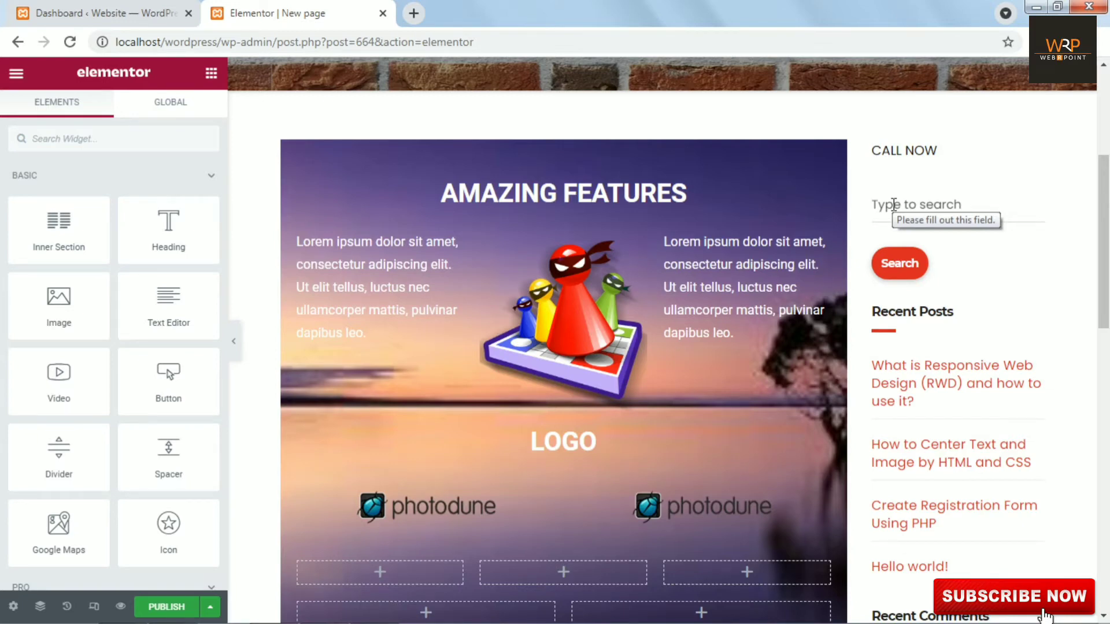
{"action": "left_click", "coordinate": [161, 614]}
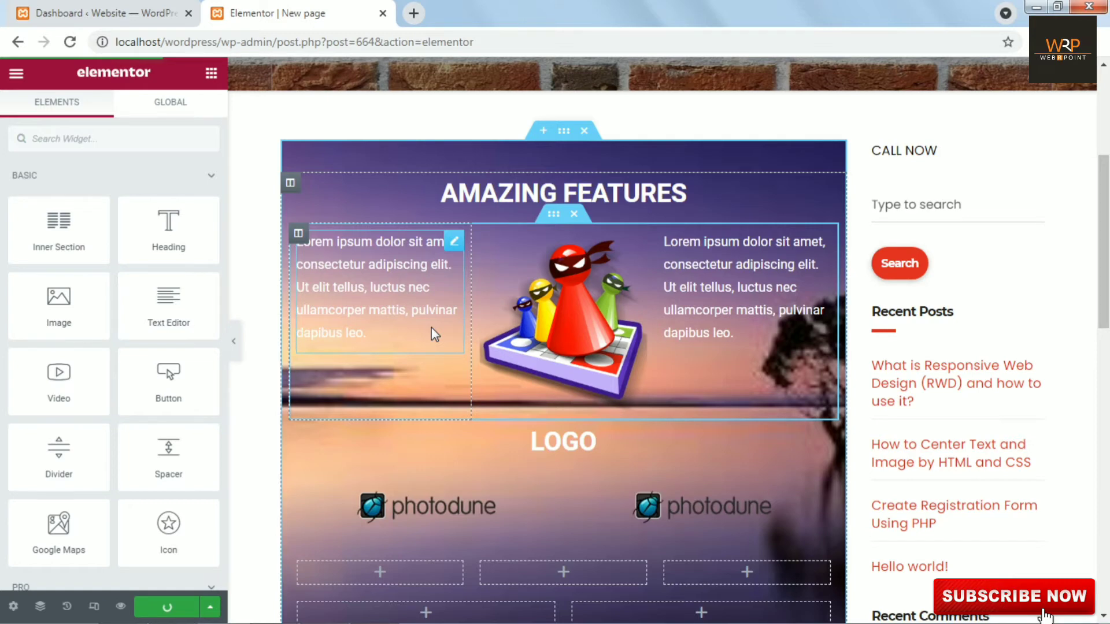
{"action": "left_click", "coordinate": [220, 567]}
{"action": "right_click", "coordinate": [218, 565]}
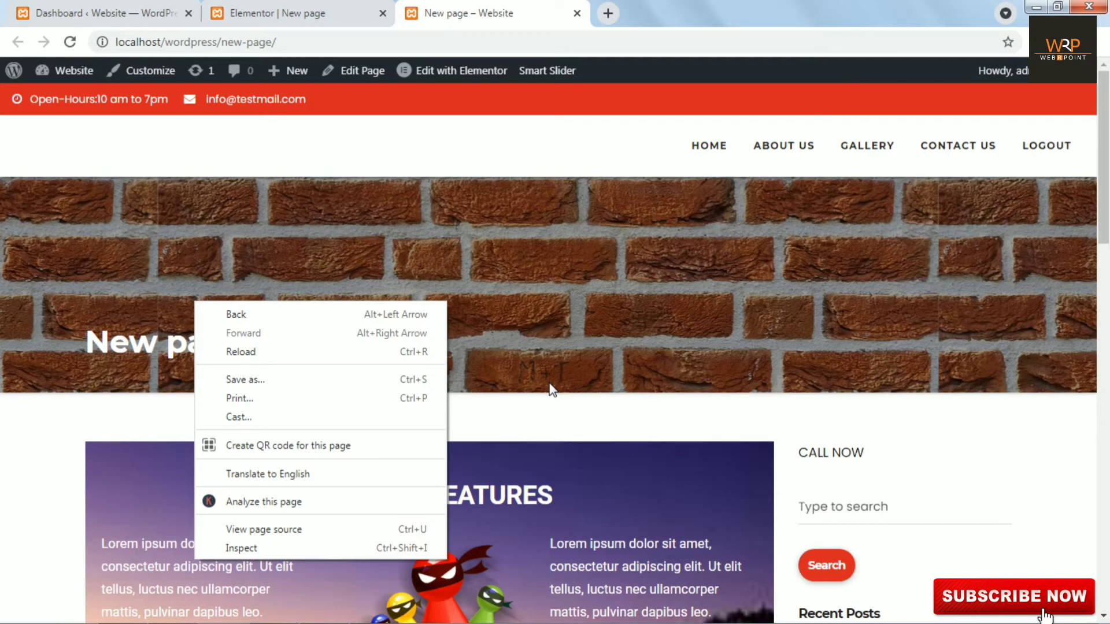
Compare the Amazing Features section on the published page with the same section in the Elementor editor.
{"action": "scroll", "coordinate": [549, 391], "scroll_direction": "down", "scroll_amount": 6}
{"action": "scroll", "coordinate": [550, 353], "scroll_direction": "up", "scroll_amount": 2}
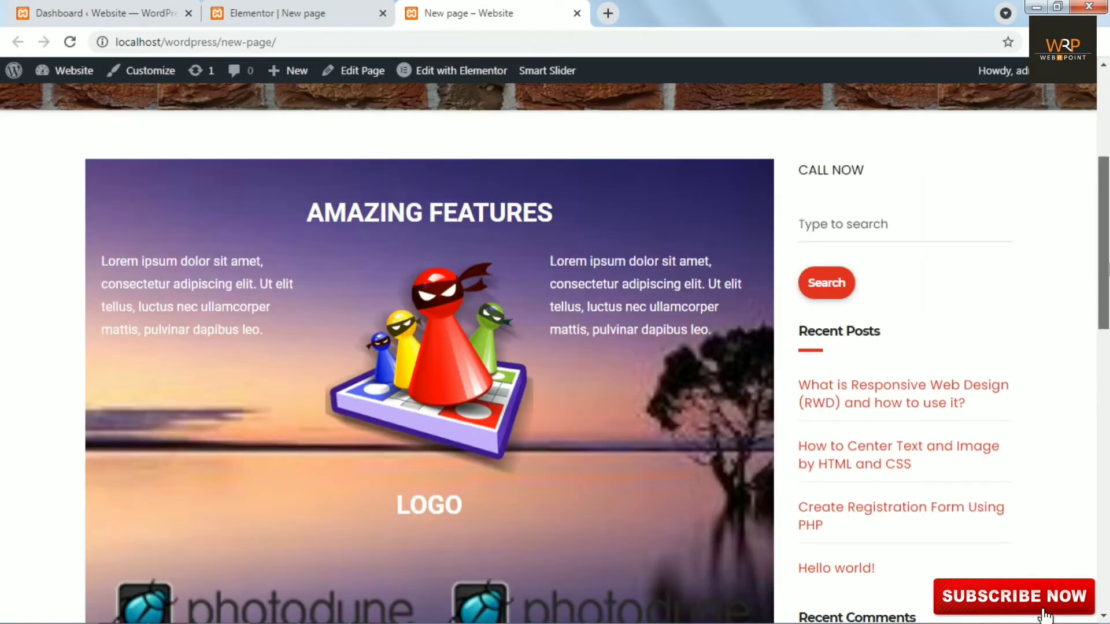
{"action": "scroll", "coordinate": [550, 353], "scroll_direction": "up", "scroll_amount": 3}
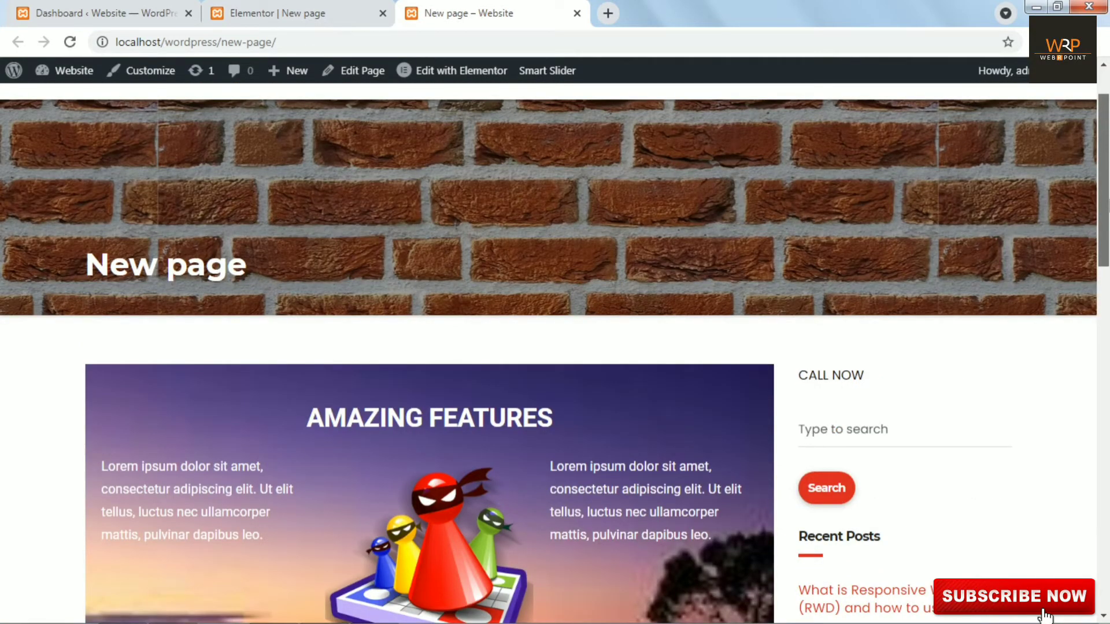
{"action": "scroll", "coordinate": [1045, 616], "scroll_direction": "up", "scroll_amount": 1}
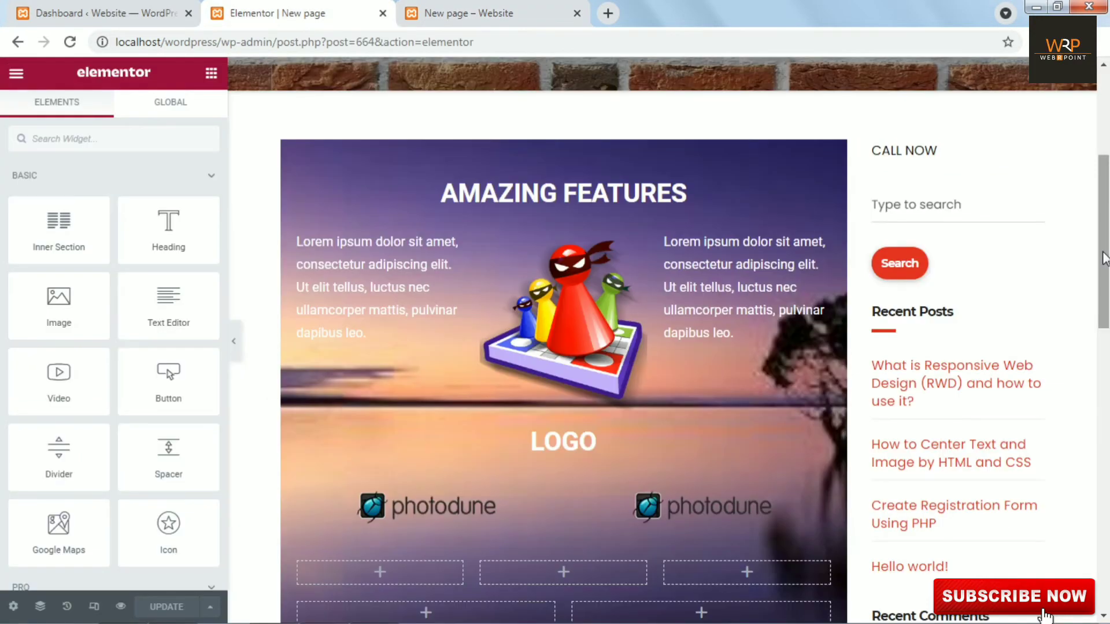
{"action": "left_click_drag", "start_coordinate": [1104, 258], "coordinate": [1106, 174]}
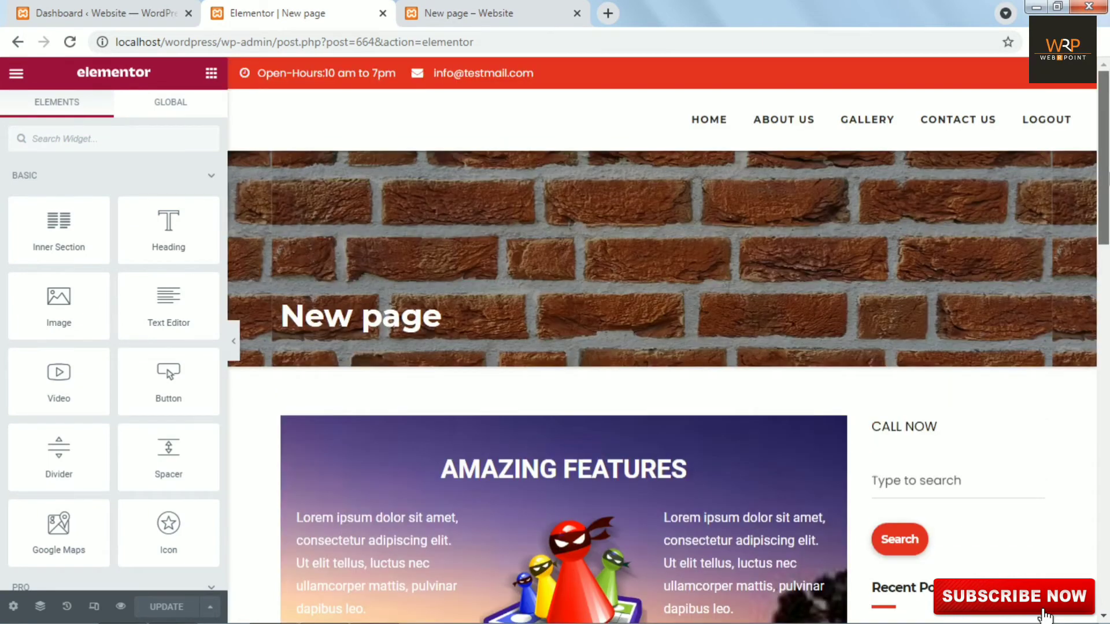
{"action": "scroll", "coordinate": [662, 340], "scroll_direction": "down", "scroll_amount": 5}
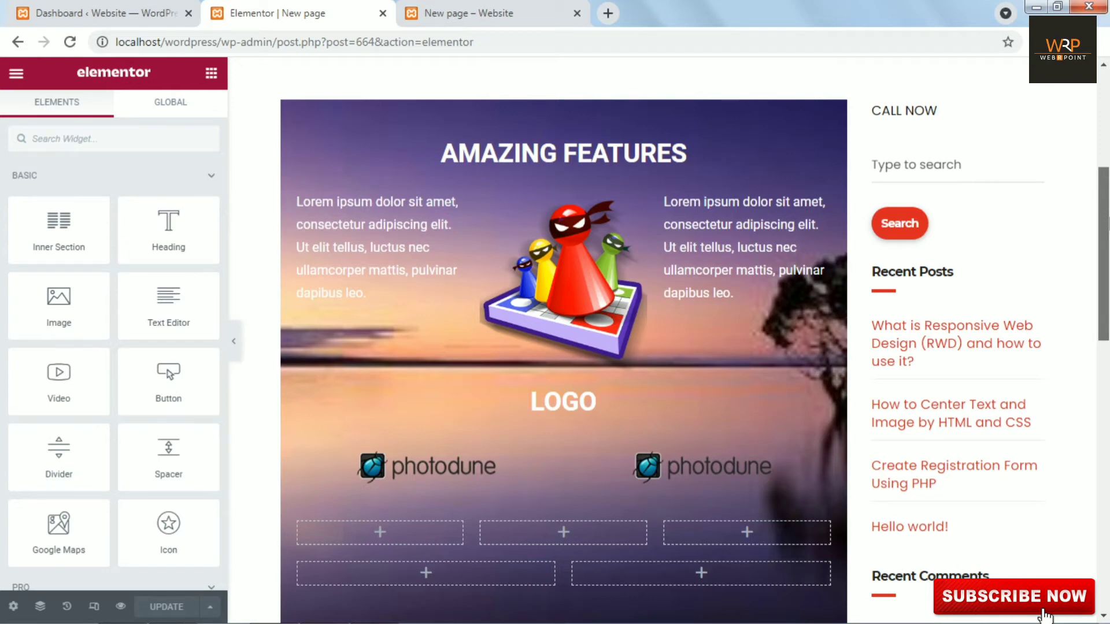
Save the Amazing Features section as a template and bring up the saved templates in the library.
{"action": "scroll", "coordinate": [563, 341], "scroll_direction": "down", "scroll_amount": 2}
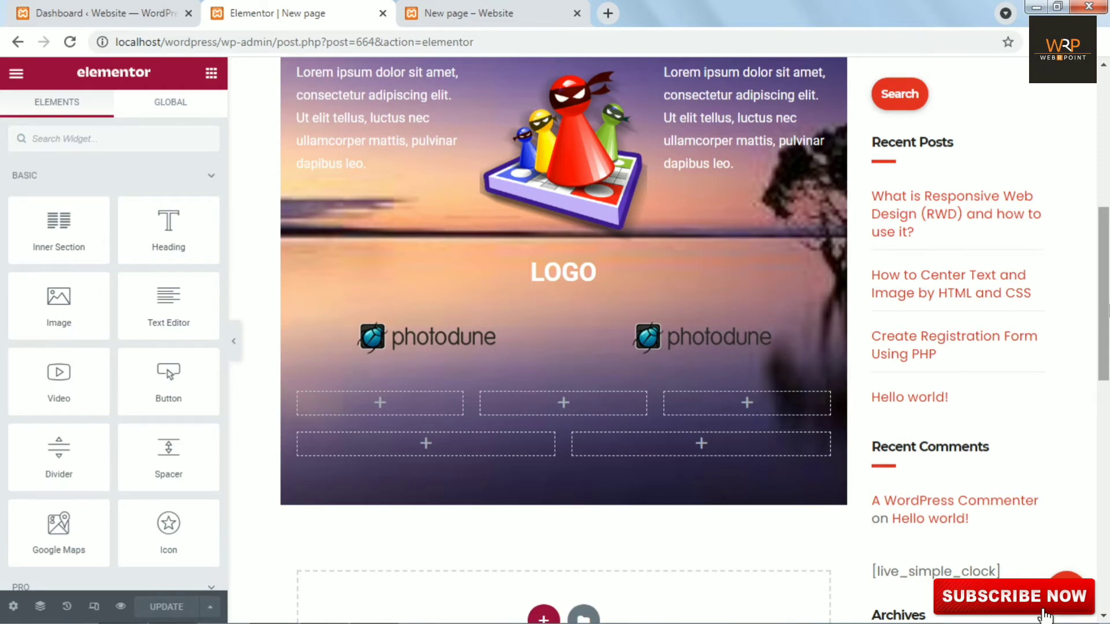
{"action": "scroll", "coordinate": [1105, 305], "scroll_direction": "up", "scroll_amount": 2}
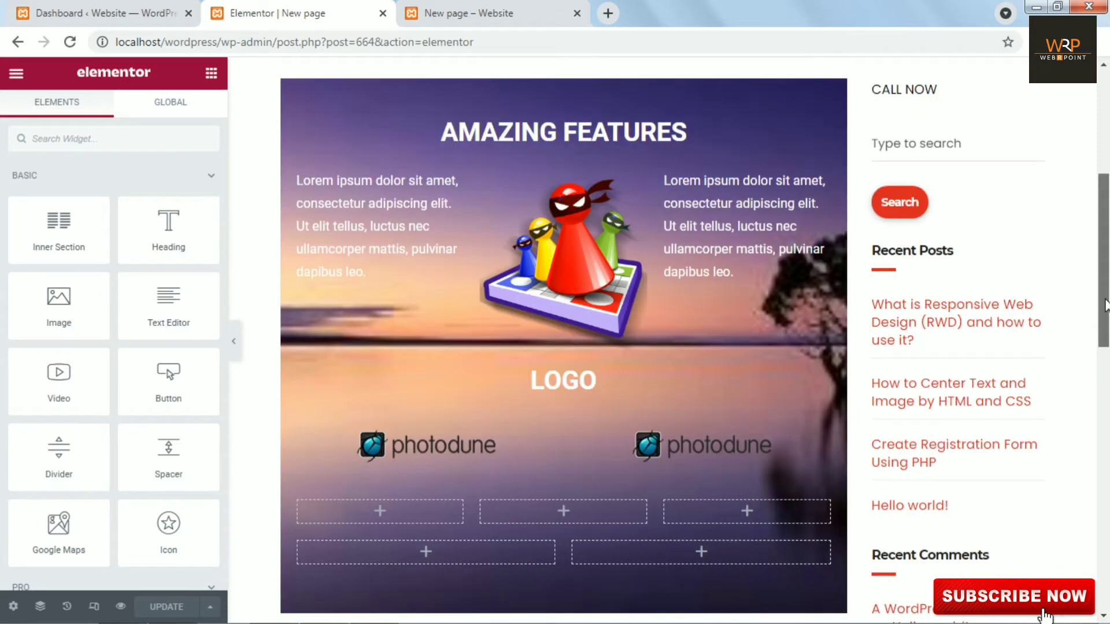
{"action": "left_click_drag", "start_coordinate": [1105, 305], "coordinate": [1105, 366]}
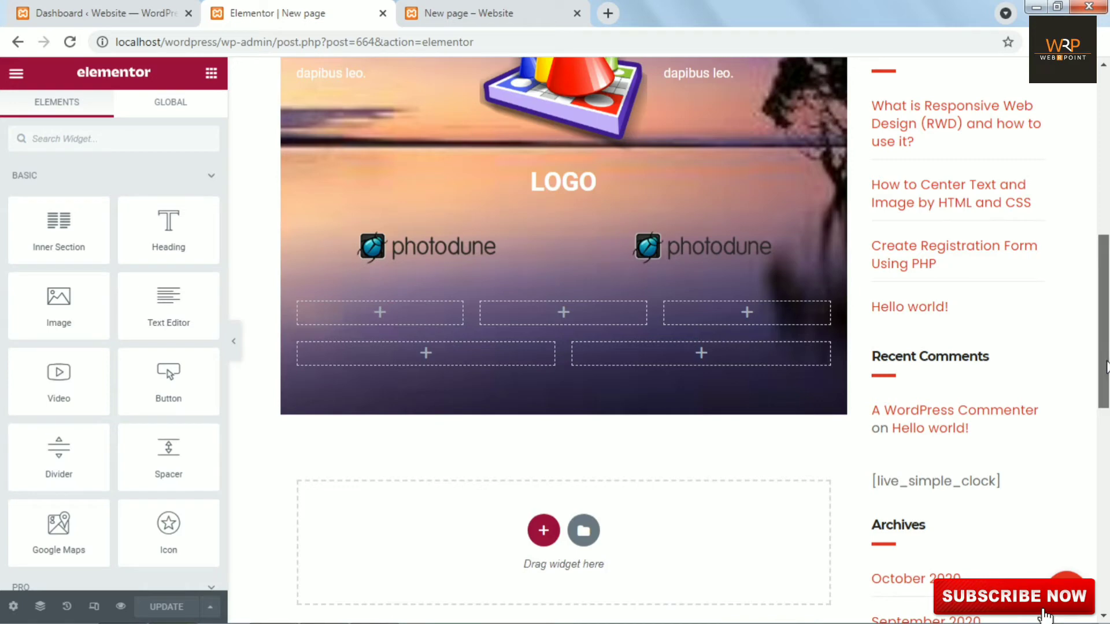
{"action": "left_click_drag", "start_coordinate": [1106, 366], "coordinate": [1105, 273]}
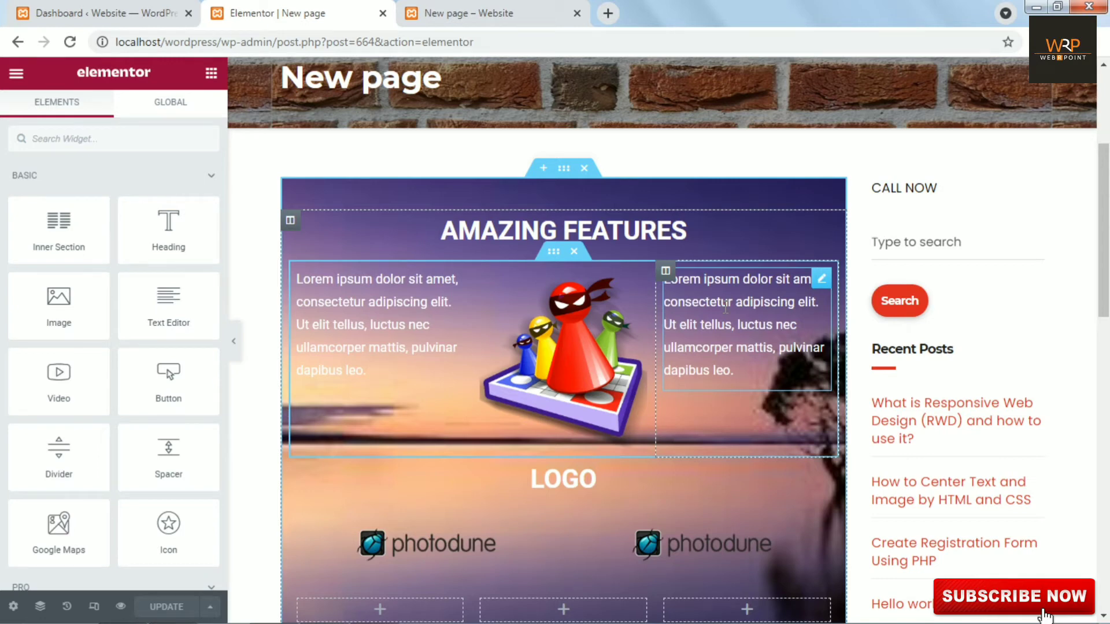
{"action": "right_click", "coordinate": [565, 168]}
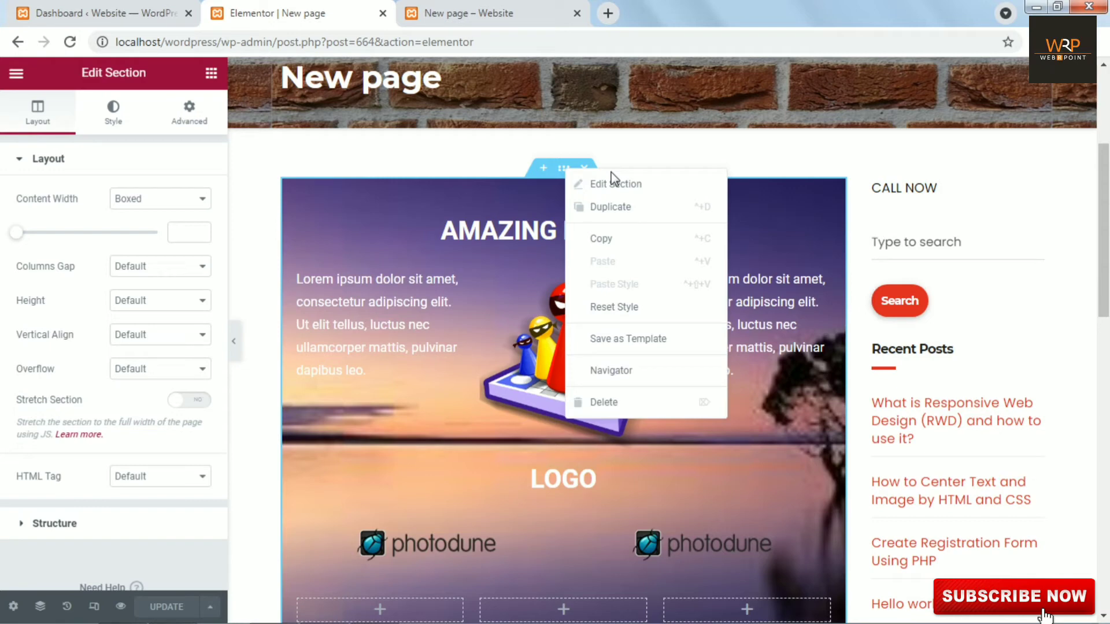
{"action": "left_click", "coordinate": [636, 339]}
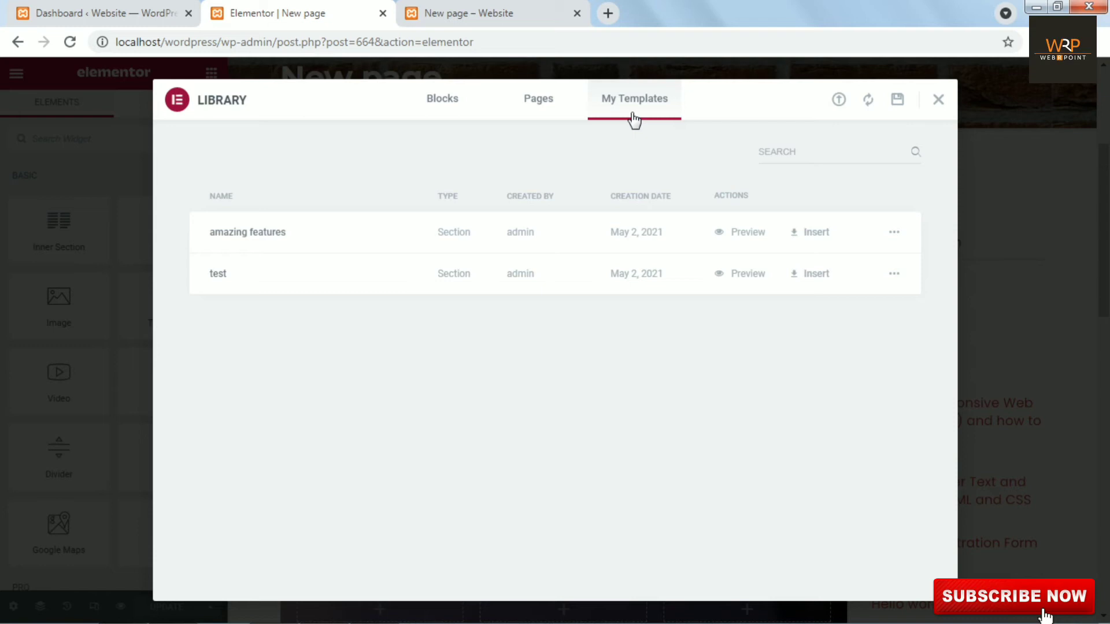
Export the "amazing features" template as a JSON file, view the template import screen, and close the library.
{"action": "left_click", "coordinate": [895, 274]}
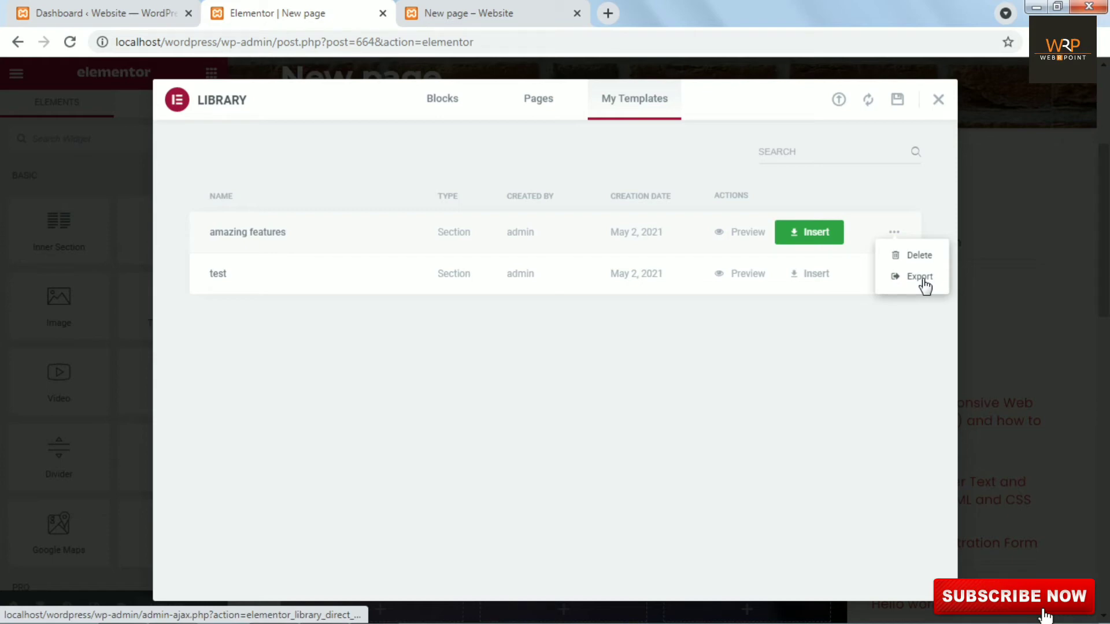
{"action": "left_click", "coordinate": [922, 280]}
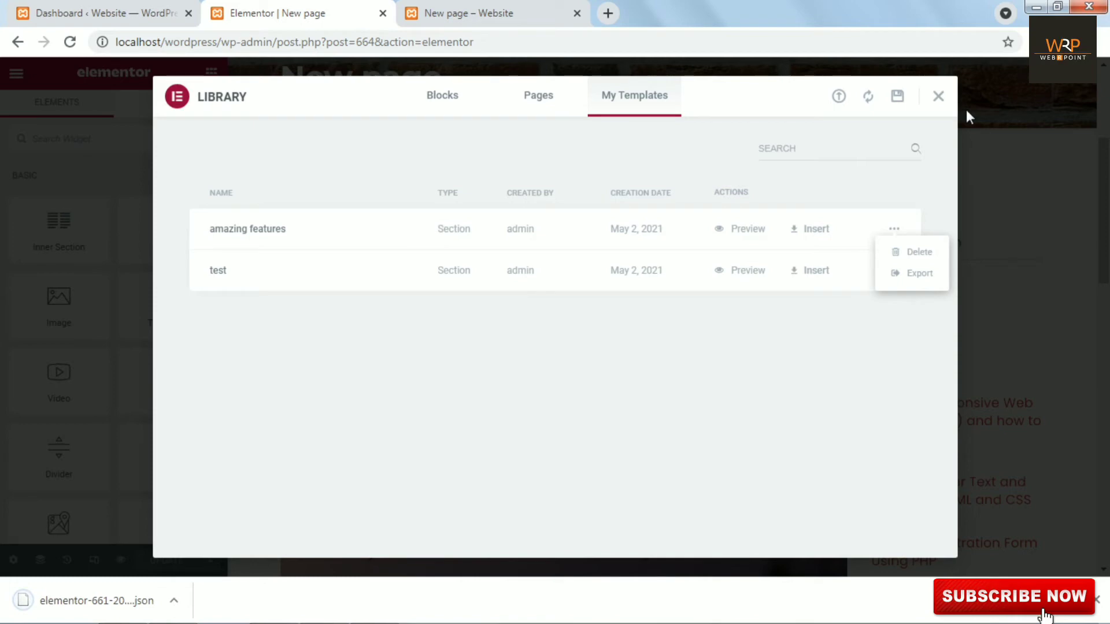
{"action": "scroll", "coordinate": [969, 116], "scroll_direction": "down", "scroll_amount": 5}
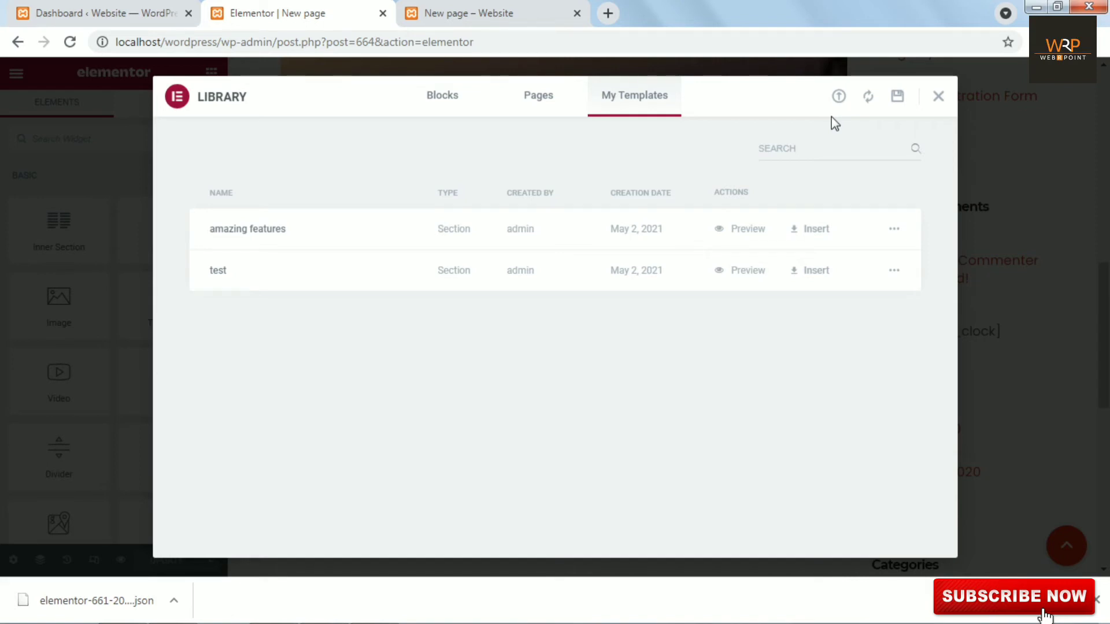
{"action": "left_click", "coordinate": [839, 96]}
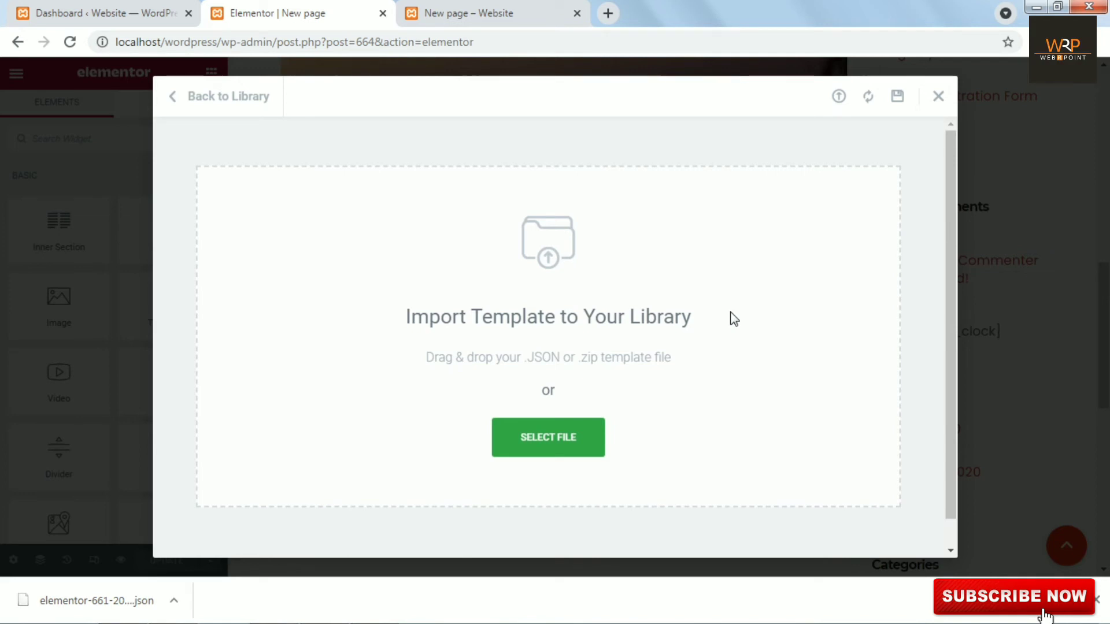
{"action": "left_click", "coordinate": [938, 96]}
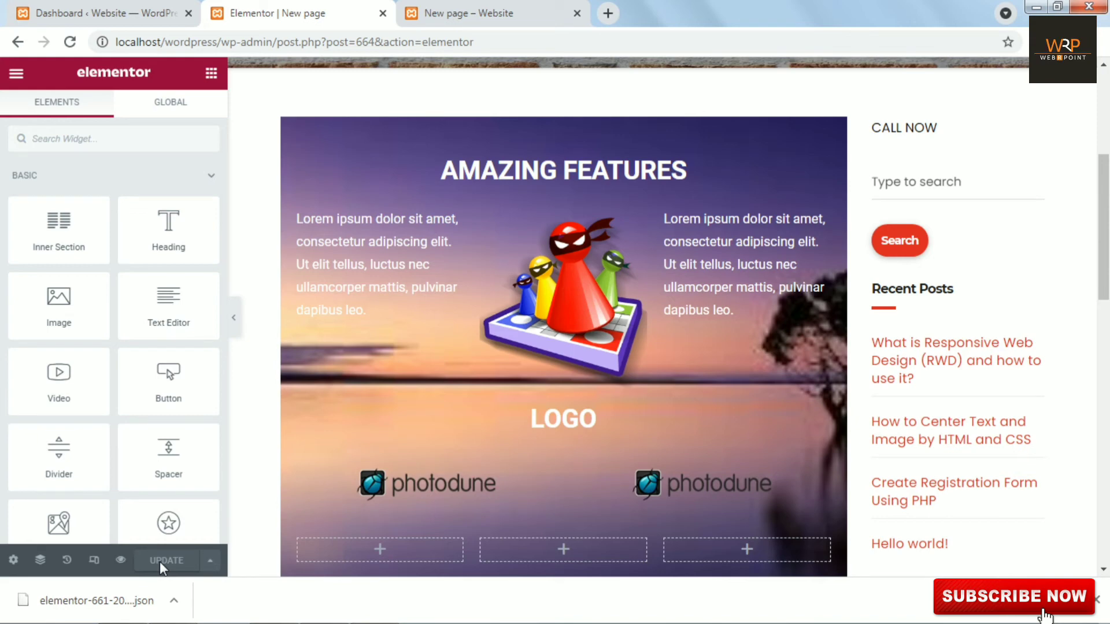
Save the whole page to the library as a template named "test page" and close the library.
{"action": "left_click", "coordinate": [210, 561]}
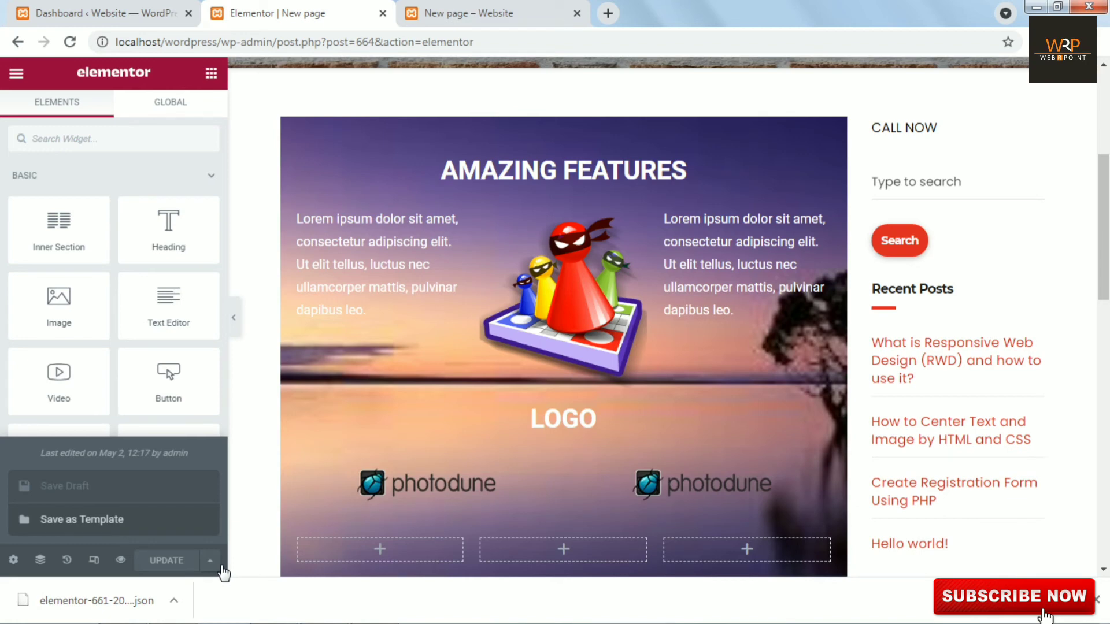
{"action": "left_click", "coordinate": [99, 520]}
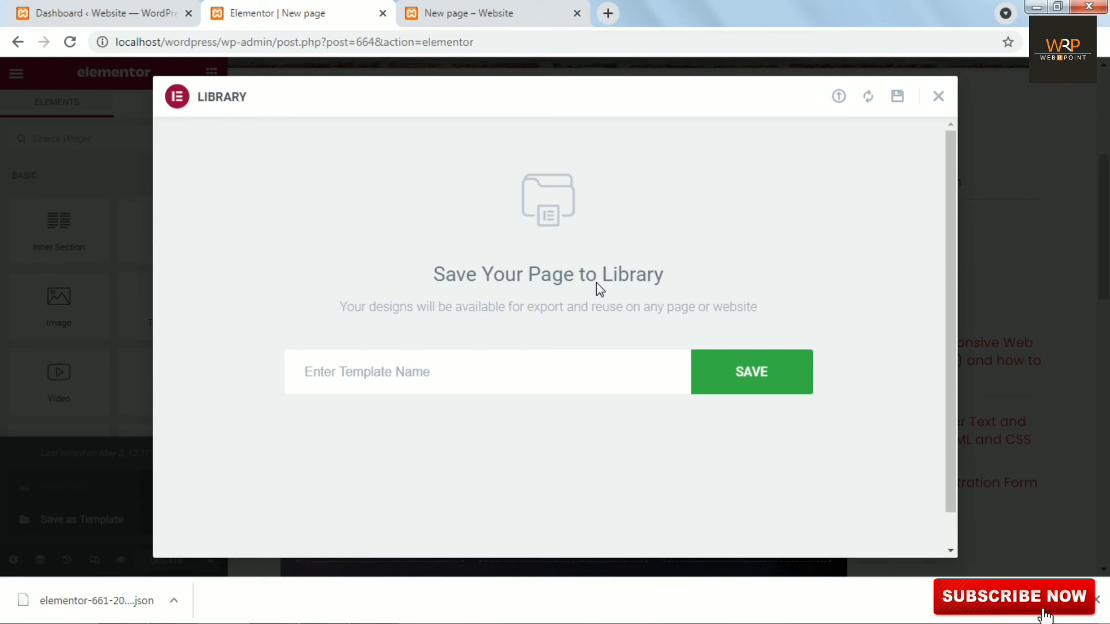
{"action": "left_click", "coordinate": [406, 381]}
{"action": "type", "text": "tes"}
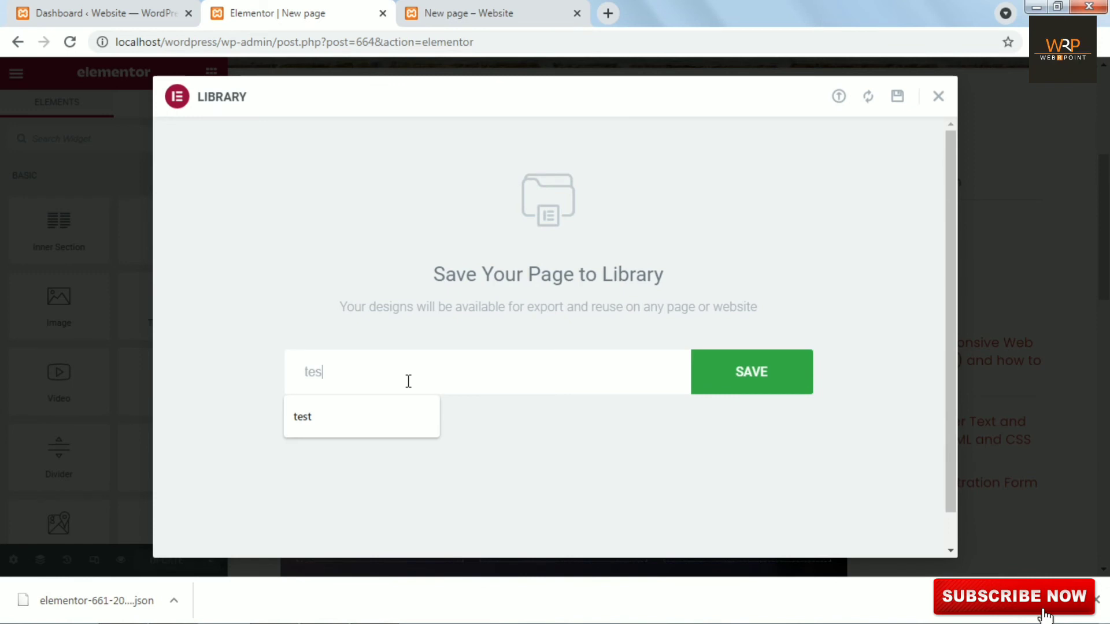
{"action": "type", "text": "t page"}
{"action": "left_click", "coordinate": [779, 382]}
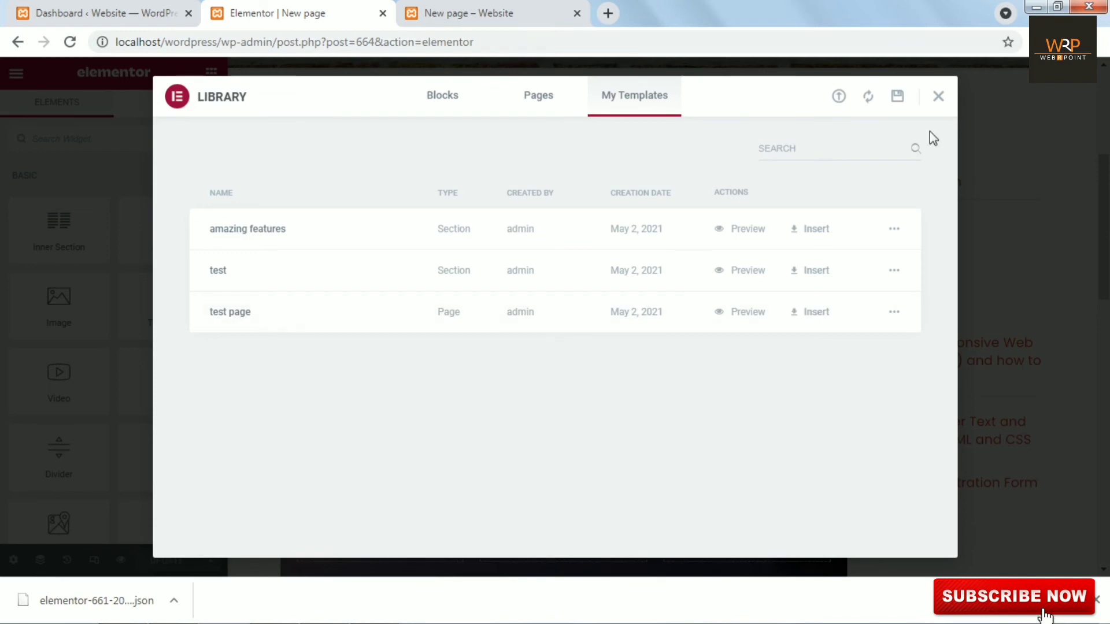
{"action": "left_click", "coordinate": [937, 97]}
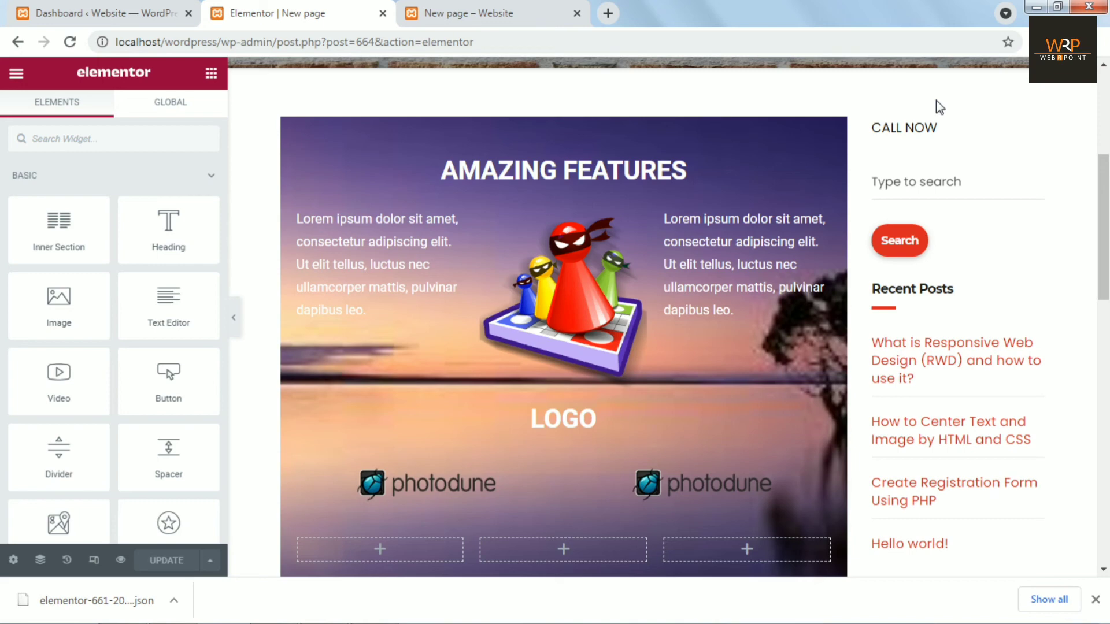
Add a new WordPress page titled "test02" from the admin dashboard and open it for editing with Elementor.
{"action": "left_click", "coordinate": [500, 45]}
{"action": "type", "text": "localhost/wordpress/wp-admin/"}
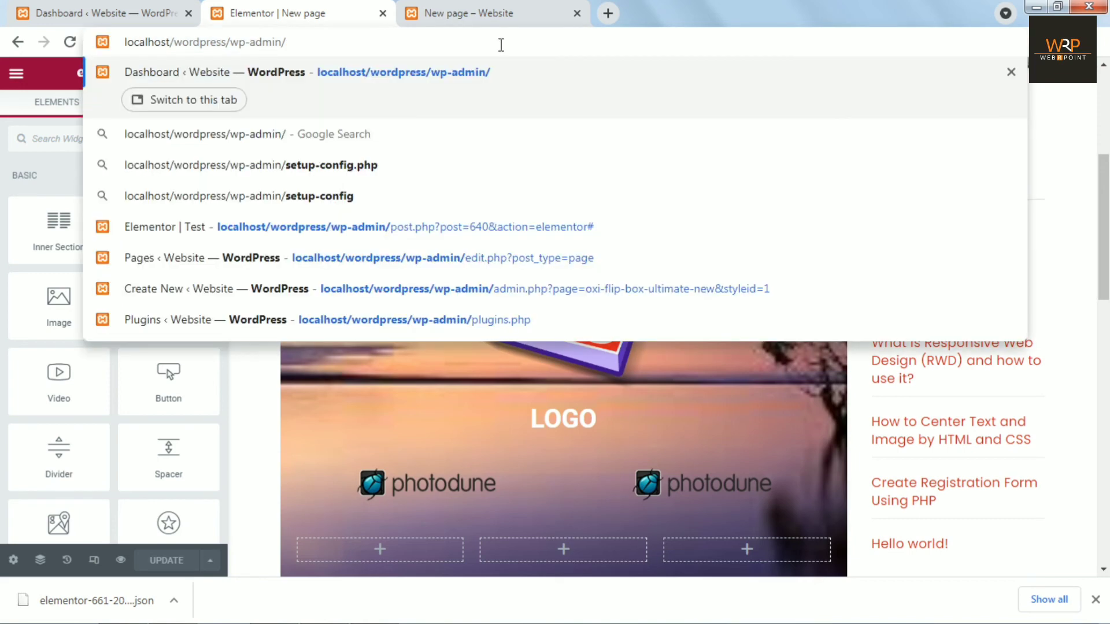
{"action": "key", "text": "Return"}
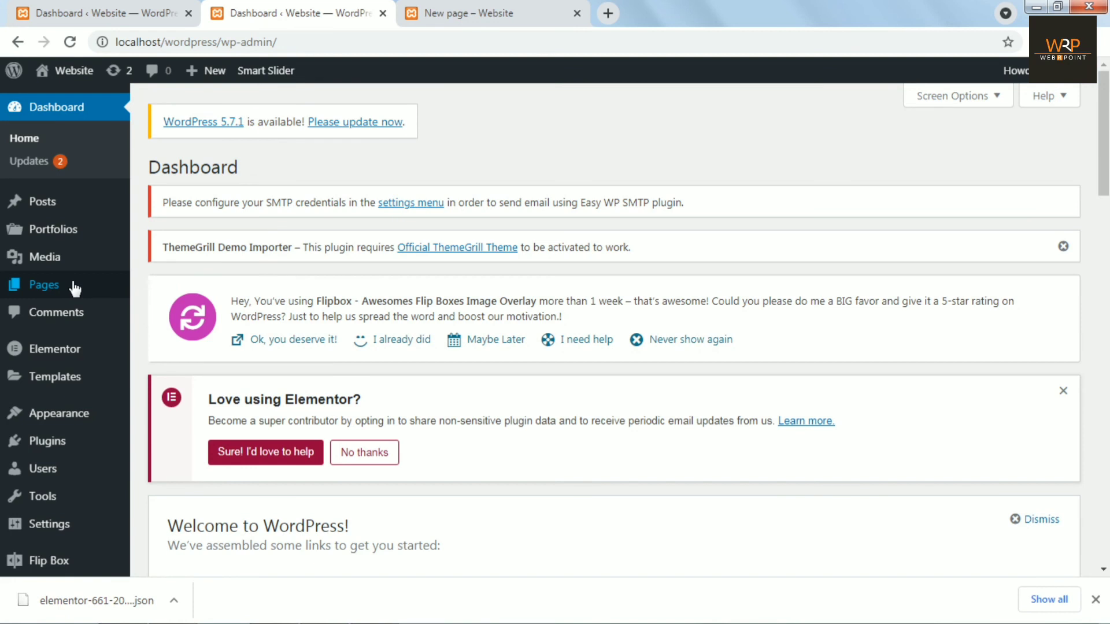
{"action": "left_click", "coordinate": [151, 313]}
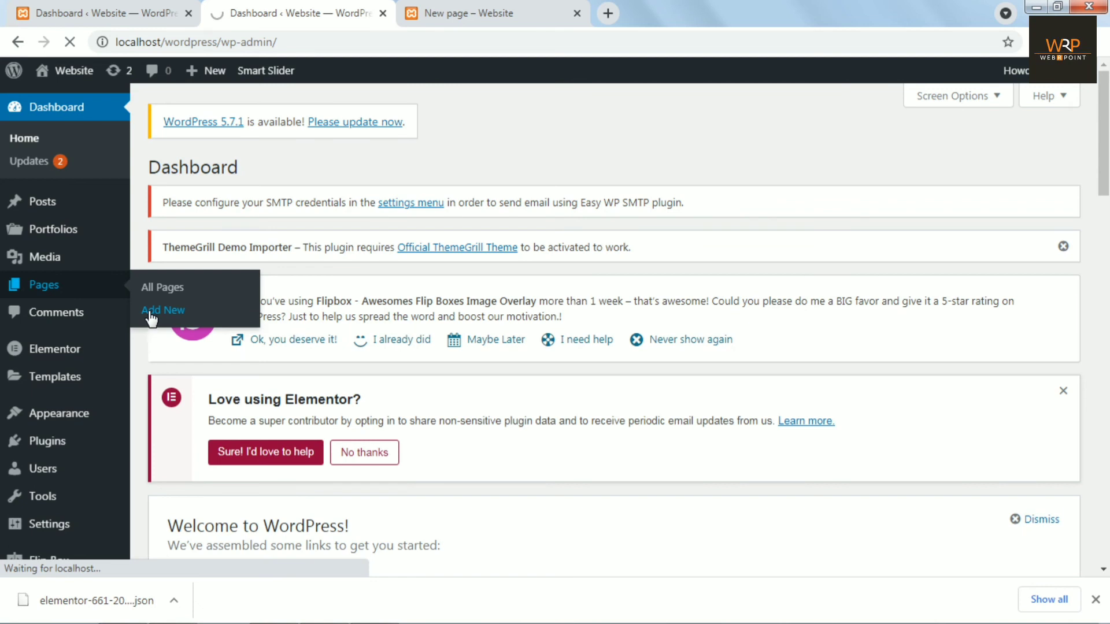
{"action": "left_click", "coordinate": [243, 189]}
{"action": "type", "text": "tes"}
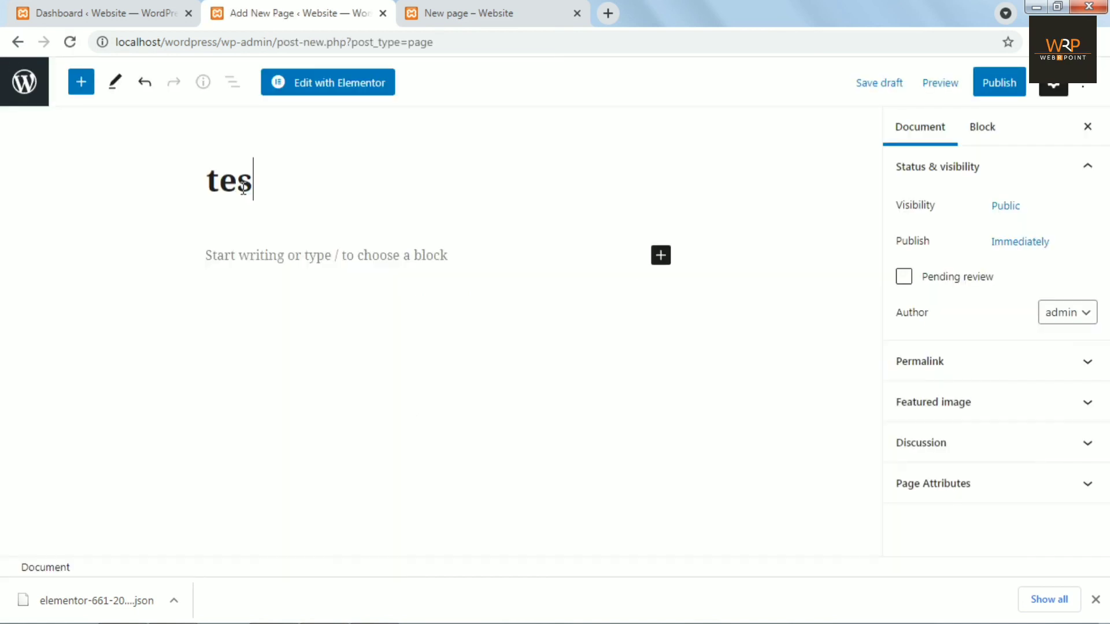
{"action": "type", "text": "t02"}
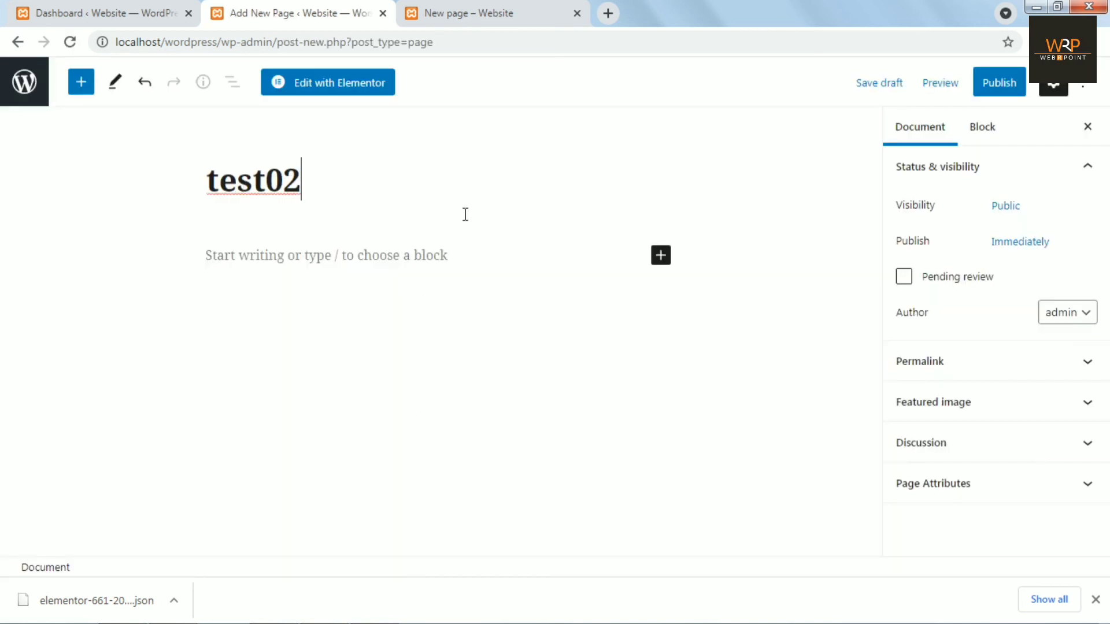
{"action": "left_click", "coordinate": [351, 88]}
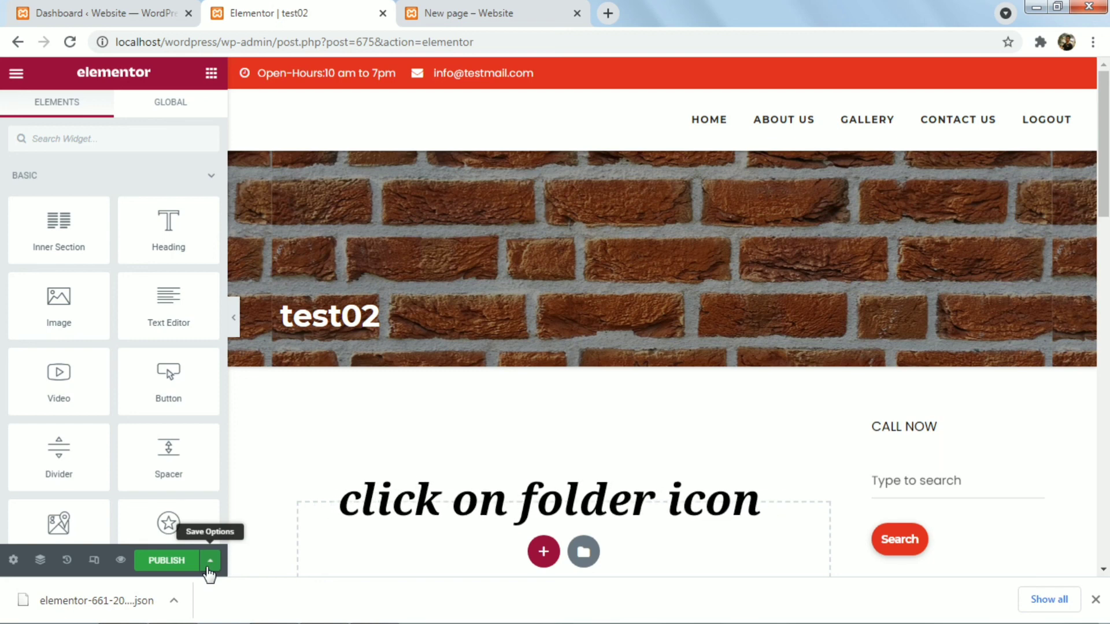
Insert the saved "test page" template into the empty test02 page and review the inserted content.
{"action": "left_click", "coordinate": [583, 552]}
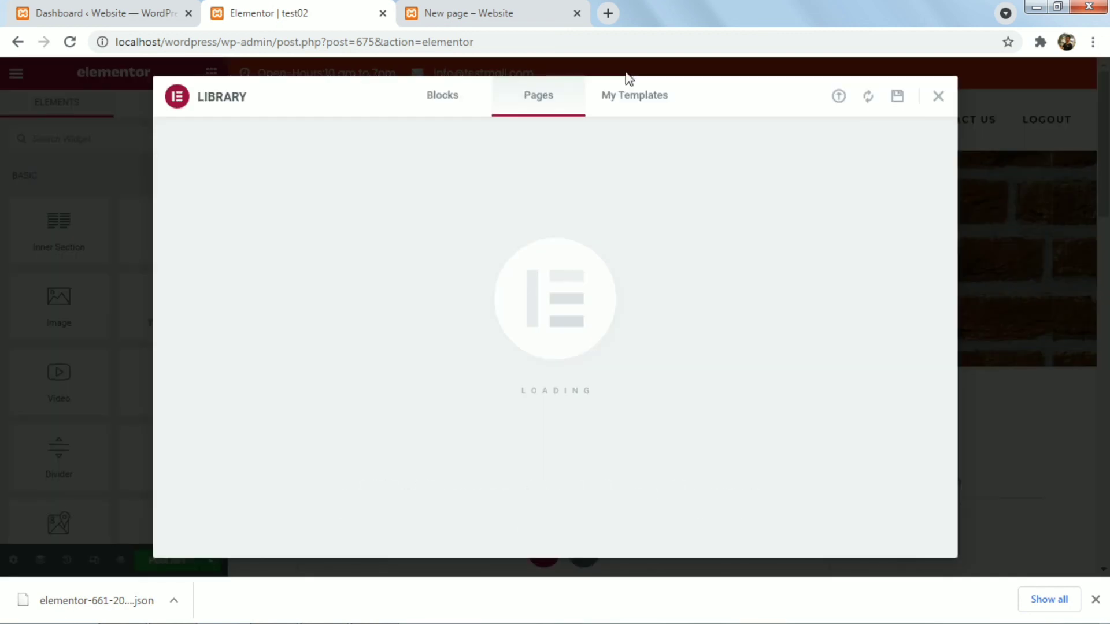
{"action": "left_click", "coordinate": [640, 96]}
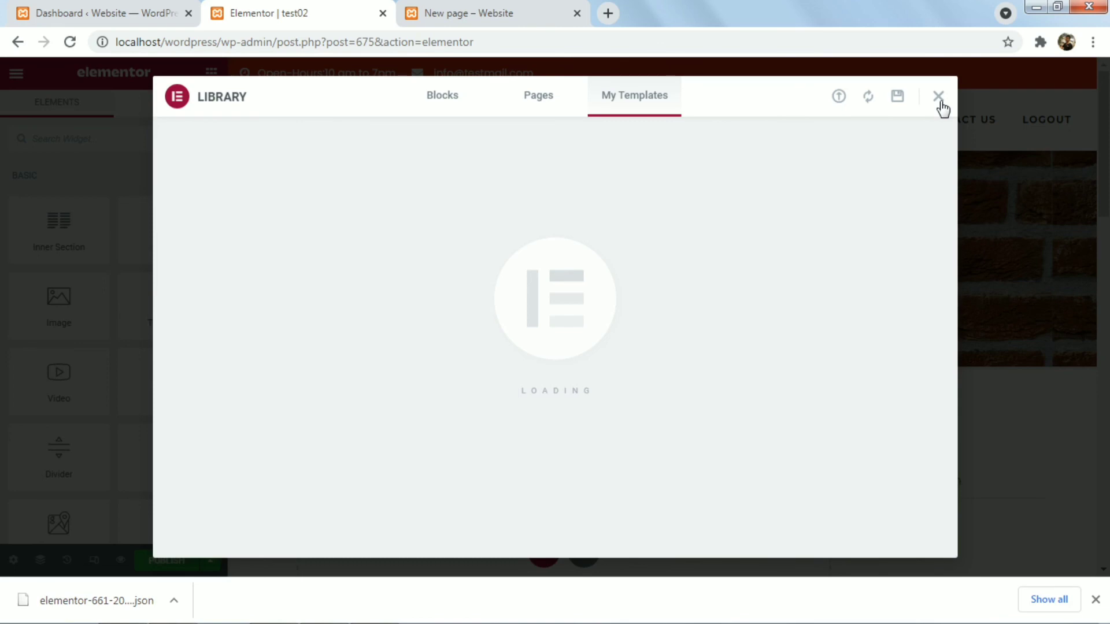
{"action": "left_click", "coordinate": [940, 100]}
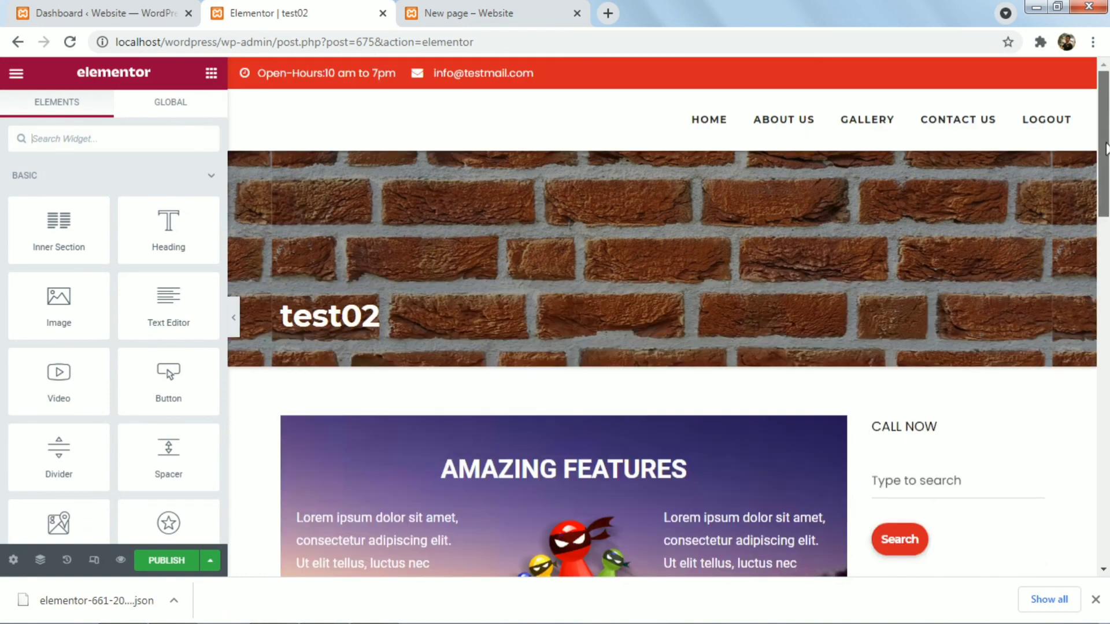
{"action": "left_click_drag", "start_coordinate": [1105, 149], "coordinate": [1106, 283]}
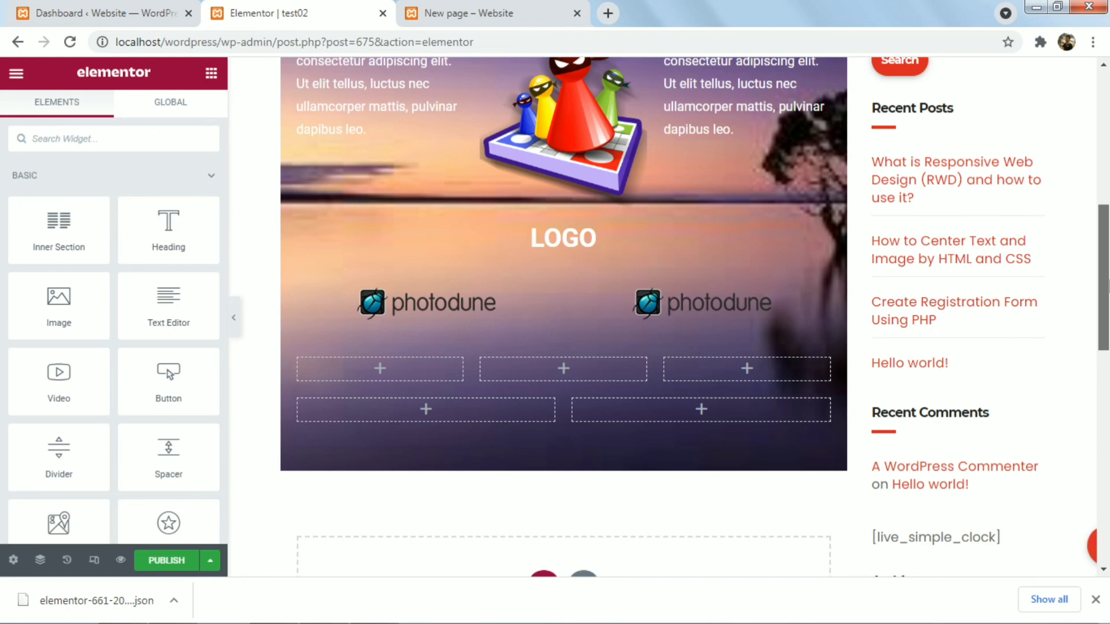
{"action": "left_click_drag", "start_coordinate": [1106, 283], "coordinate": [1105, 124]}
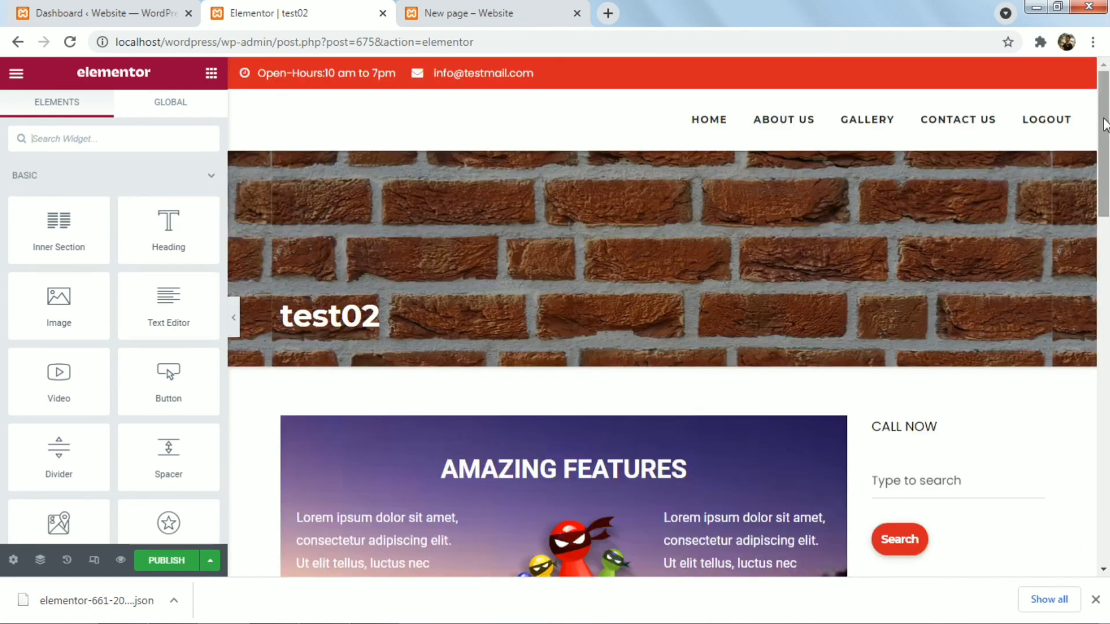